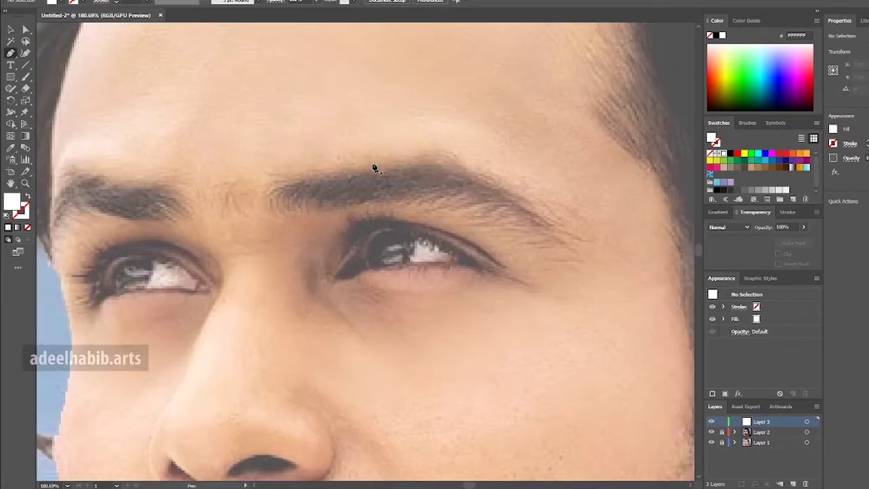
# Draw a four-point path near the eyebrow, swap fill and stroke to outline it, then deselect
pyautogui.click(270, 171)
pyautogui.click(312, 224)
pyautogui.click(285, 251)
pyautogui.click(230, 211)
pyautogui.hotkey('shift', 'x')
pyautogui.press('v')
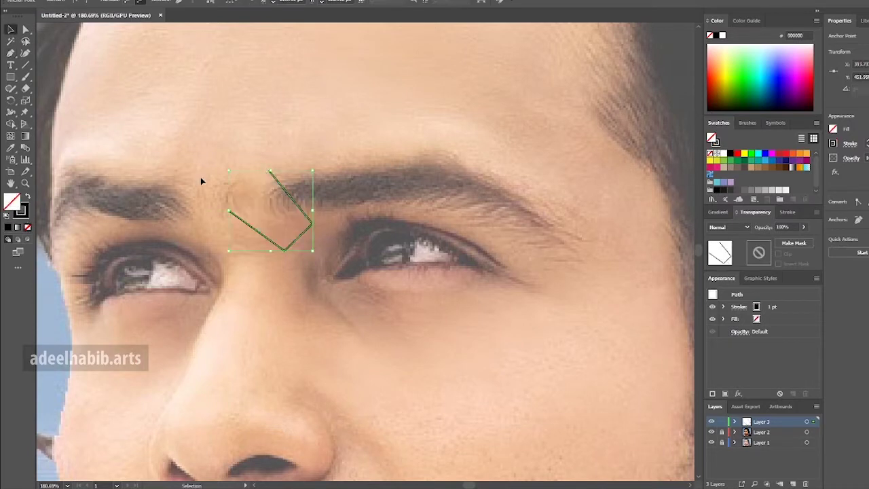
pyautogui.click(358, 249)
# Zoom in and trace the first eyebrow as a closed outline
pyautogui.press('z')
pyautogui.click(350, 174)
pyautogui.click(271, 193)
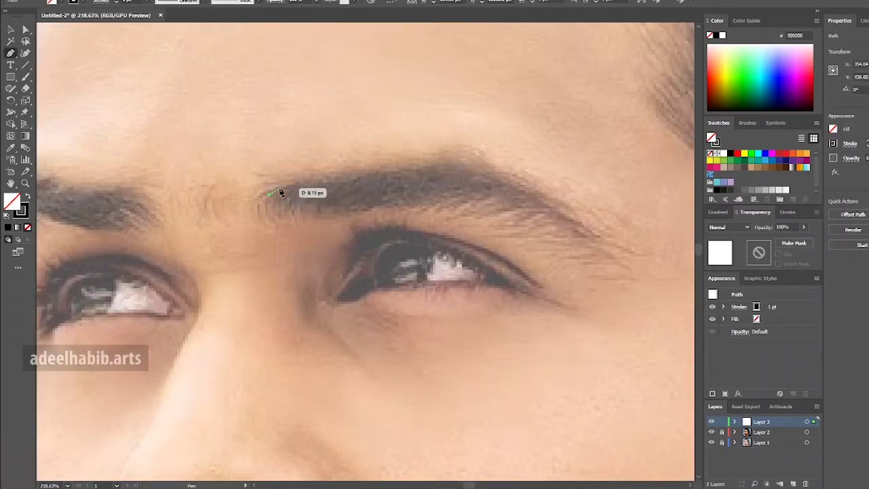
pyautogui.click(309, 183)
pyautogui.click(376, 175)
pyautogui.click(420, 167)
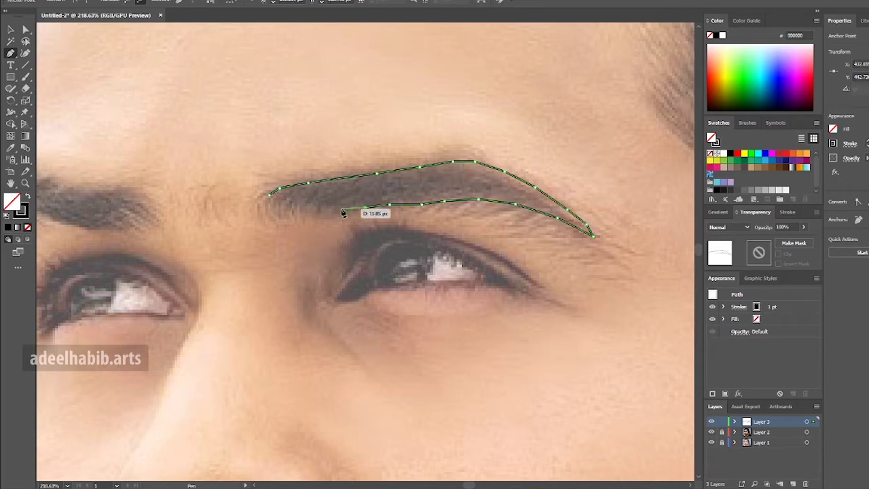
pyautogui.click(270, 193)
# Trace the other eyebrow with curved segments, then zoom in on both eyebrows
pyautogui.moveTo(258, 150); pyautogui.dragTo(445, 174)
pyautogui.moveTo(426, 219); pyautogui.dragTo(370, 197)
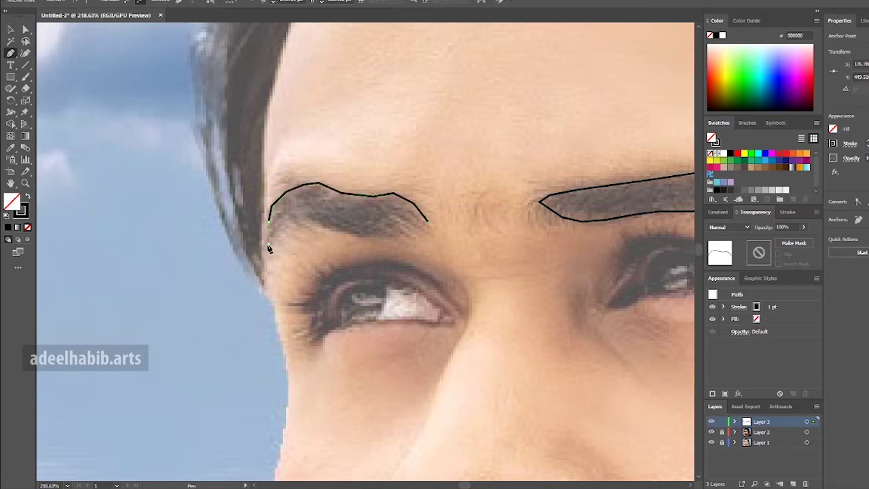
pyautogui.moveTo(360, 236); pyautogui.dragTo(393, 239)
pyautogui.hotkey('ctrl', '0')
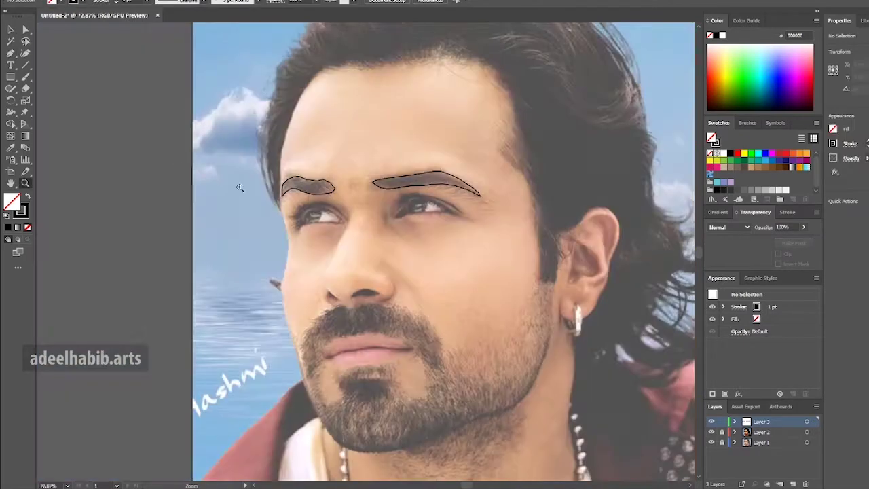
pyautogui.scroll(5, 312, 190)
pyautogui.moveTo(400, 197); pyautogui.dragTo(317, 187)
pyautogui.scroll(1, 397, 203)
# Trace the right eye opening as a closed outline along the upper eyelid
pyautogui.press('p')
pyautogui.moveTo(553, 246)
pyautogui.mouseDown()
pyautogui.moveTo(473, 237)
pyautogui.moveTo(399, 241)
pyautogui.mouseUp()
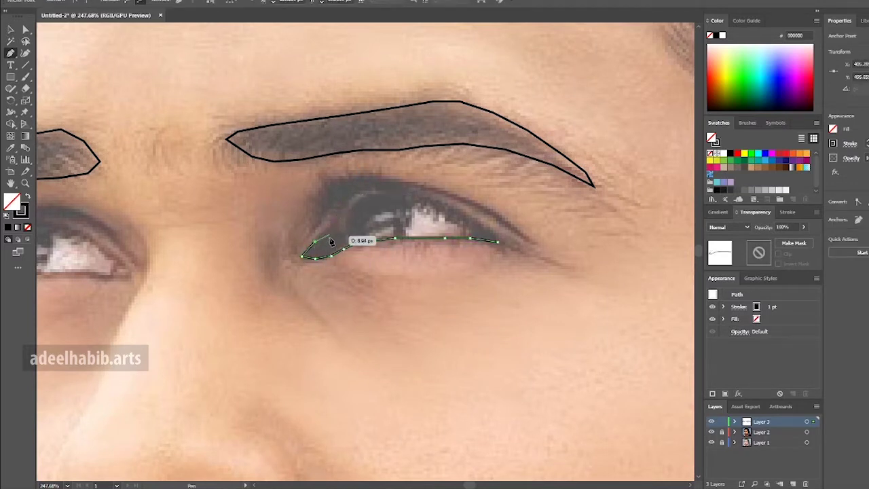
pyautogui.click(328, 228)
pyautogui.click(342, 205)
pyautogui.click(368, 193)
pyautogui.click(396, 189)
pyautogui.click(421, 193)
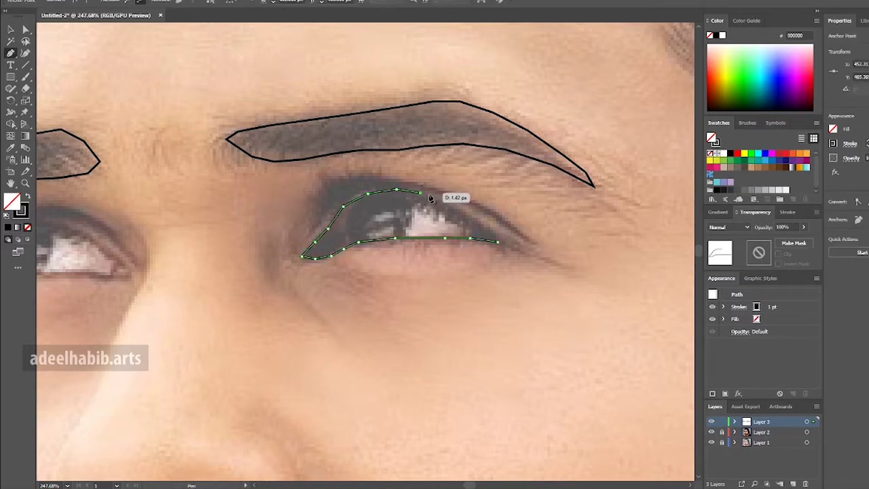
pyautogui.click(497, 241)
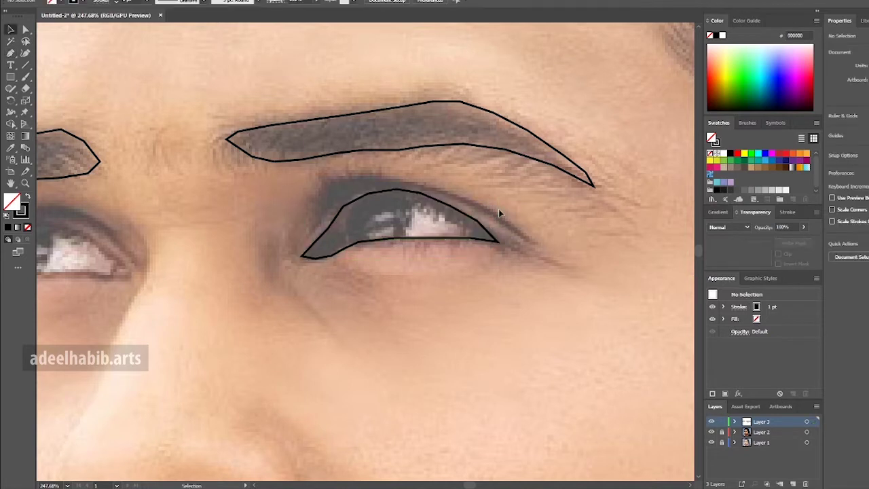
# Trace the iris edge as a path ending at the lower lid
pyautogui.click(358, 196)
pyautogui.click(346, 212)
pyautogui.click(347, 225)
pyautogui.click(352, 241)
pyautogui.press('v')
pyautogui.click(369, 261)
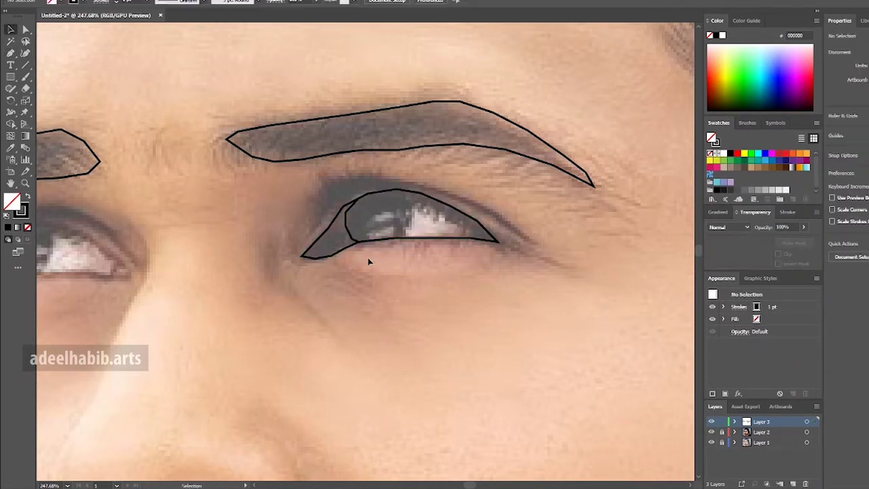
pyautogui.click(11, 53)
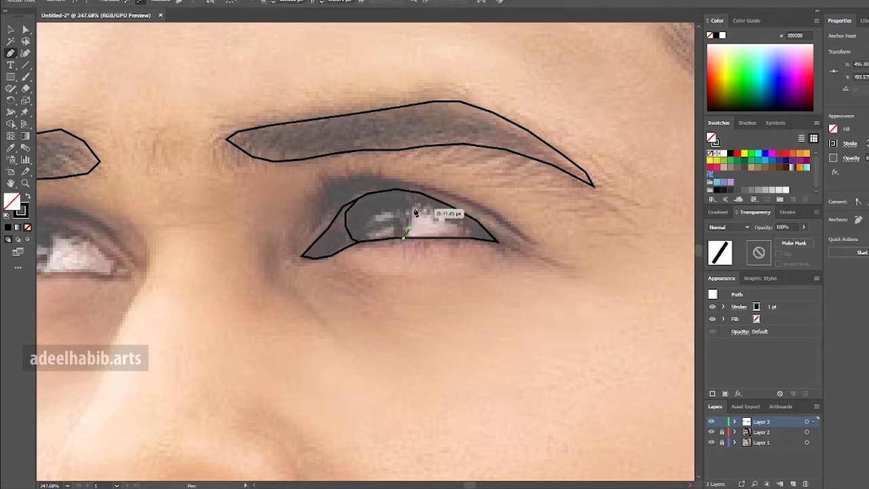
pyautogui.hscroll(-5, 365, 251)
pyautogui.press('v')
# Outline the other eye opening as a closed curved shape
pyautogui.click(12, 53)
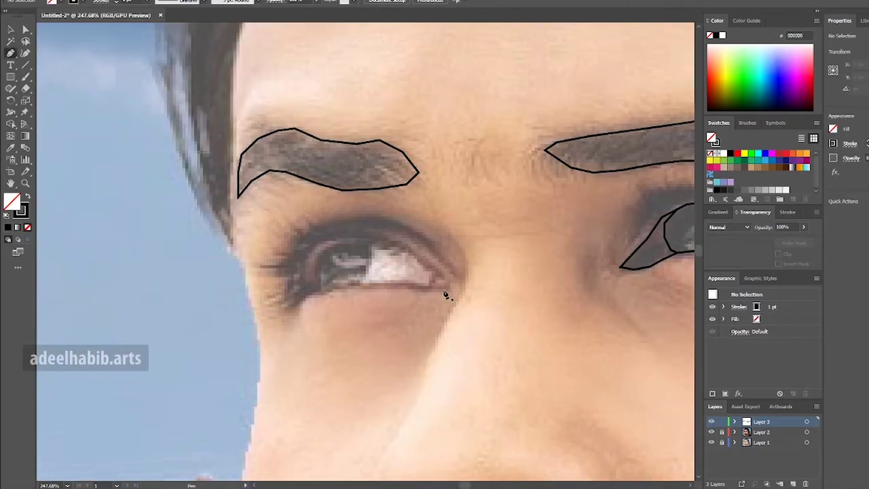
pyautogui.click(442, 289)
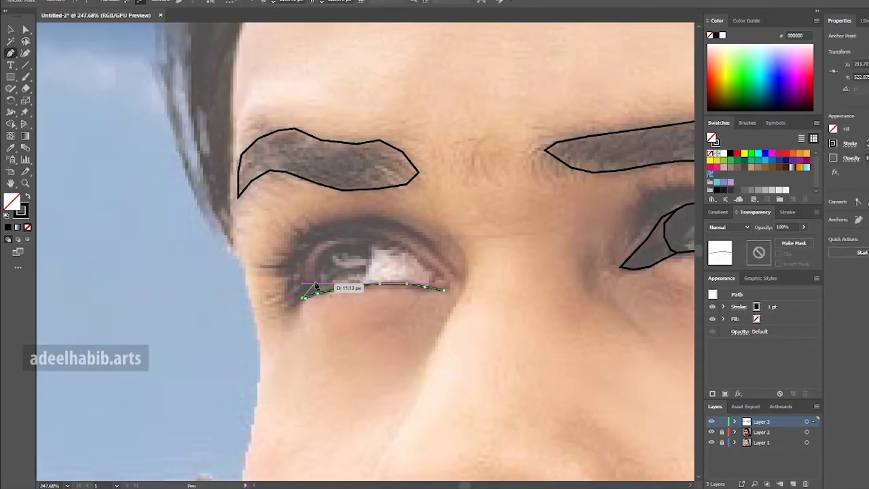
pyautogui.moveTo(345, 241); pyautogui.dragTo(386, 247)
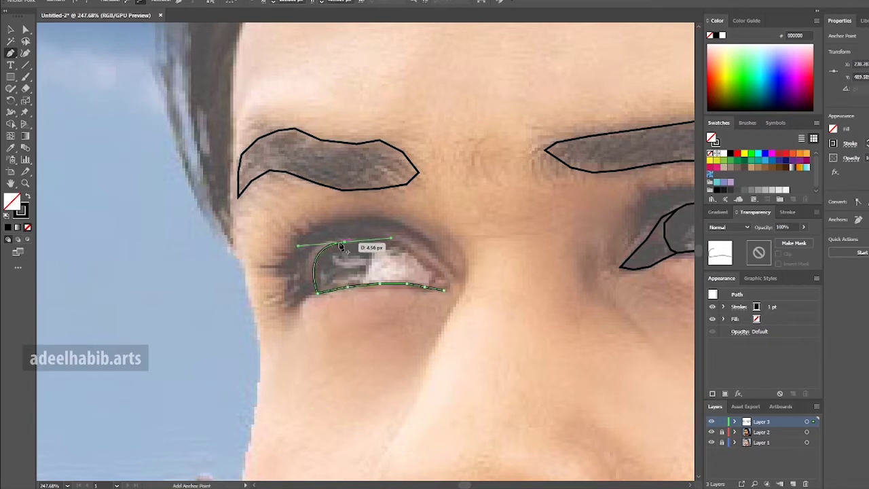
pyautogui.click(442, 289)
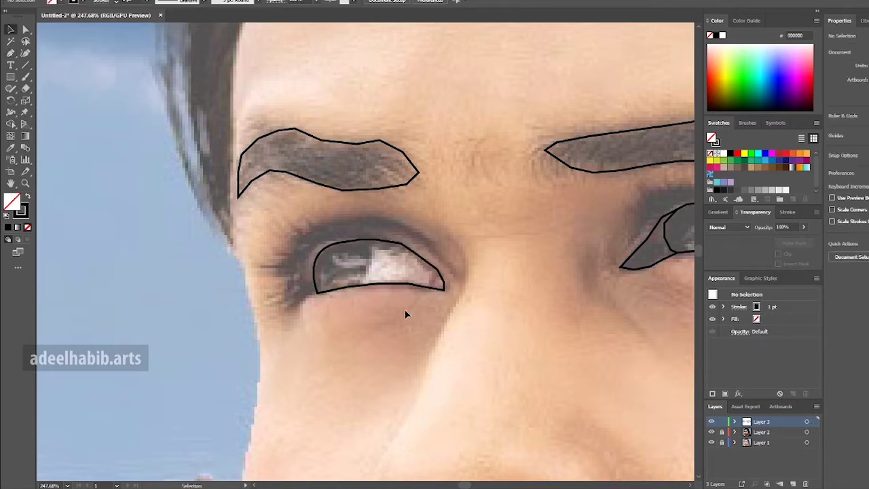
pyautogui.hotkey('ctrl', 'shift', 'a')
# Trace the eyelid crease around the other eye, then zoom out to check both eyes
pyautogui.click(311, 294)
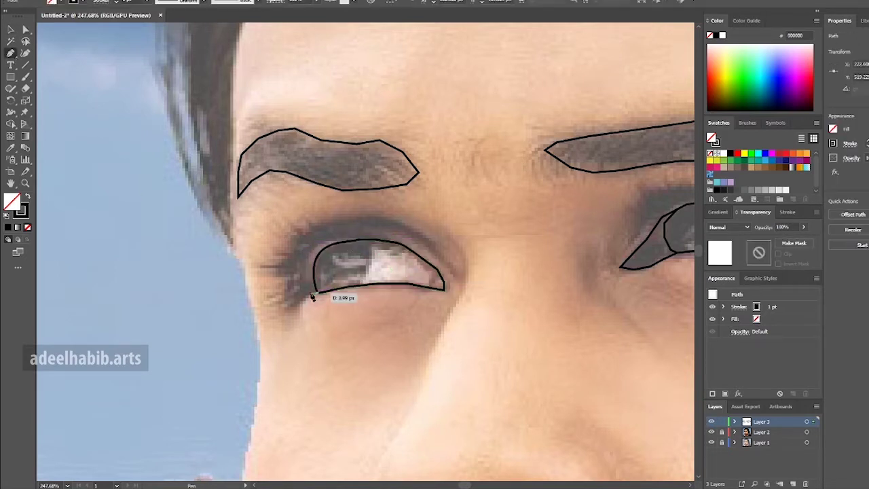
pyautogui.click(287, 305)
pyautogui.click(284, 278)
pyautogui.click(311, 231)
pyautogui.click(337, 220)
pyautogui.click(366, 220)
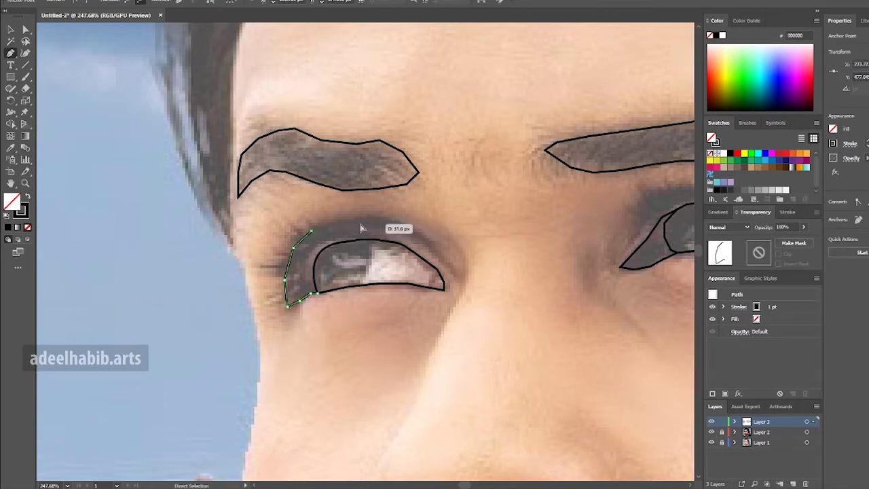
pyautogui.click(337, 221)
pyautogui.click(379, 217)
pyautogui.click(407, 224)
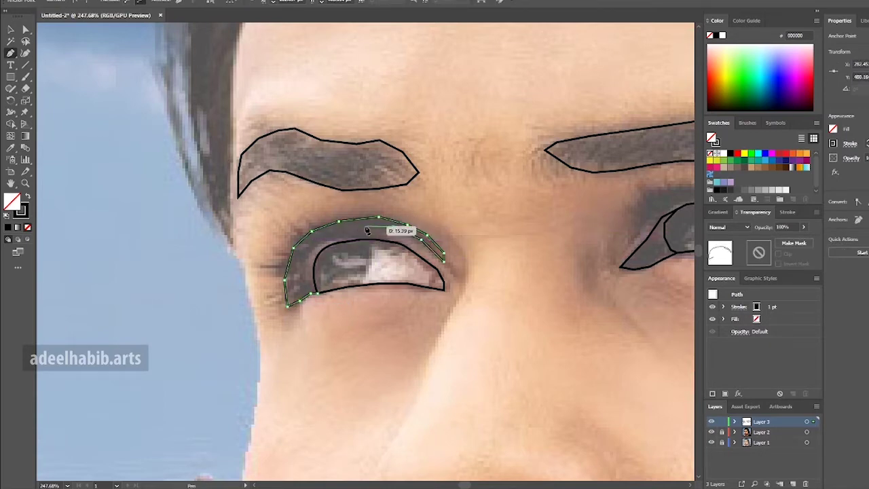
pyautogui.hotkey('ctrl', 'shift', 'a')
pyautogui.press('z')
pyautogui.moveTo(254, 210); pyautogui.dragTo(226, 200)
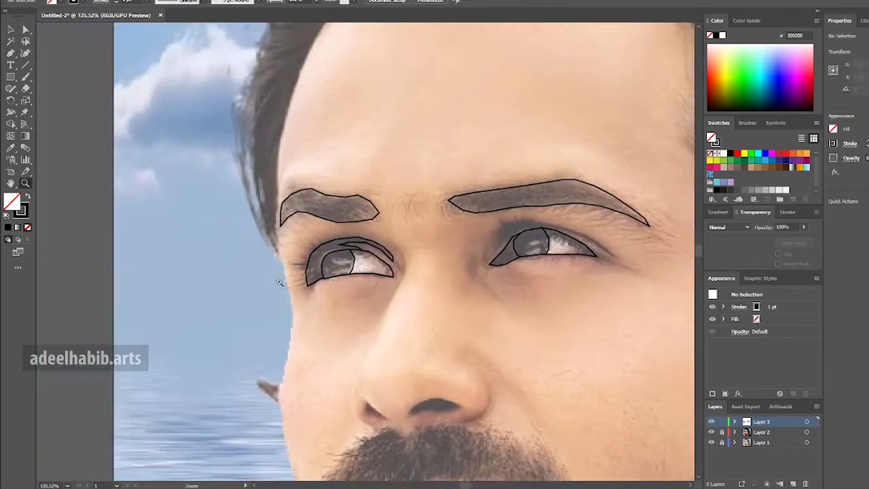
# Trace the right eye's upper eyelid around the eye corner as an open path
pyautogui.press('p')
pyautogui.click(614, 272)
pyautogui.click(575, 236)
pyautogui.click(506, 205)
pyautogui.click(450, 191)
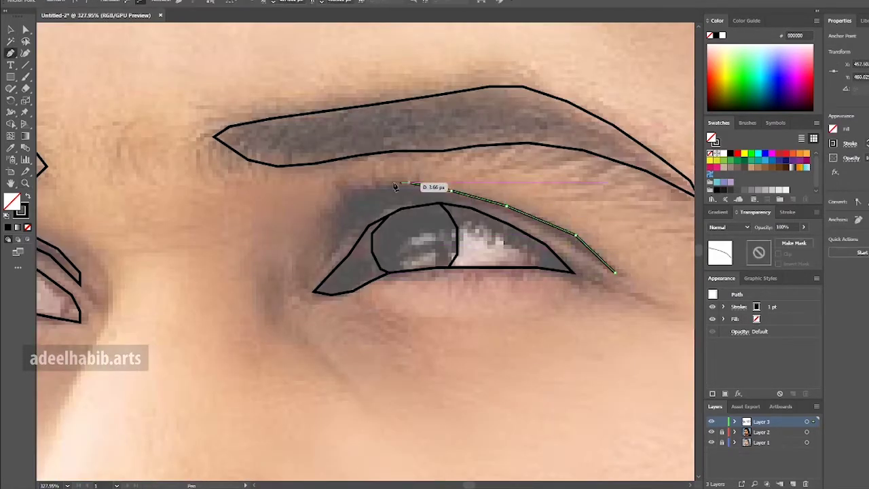
pyautogui.click(407, 182)
pyautogui.click(346, 196)
pyautogui.click(330, 231)
pyautogui.click(321, 272)
pyautogui.click(374, 212)
pyautogui.hotkey('ctrl', 'shift', 'a')
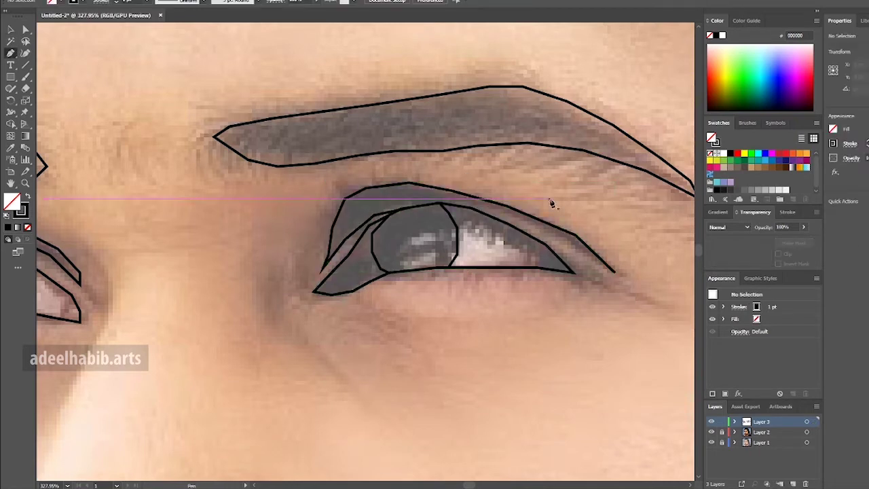
# Draw a line along the upper eyelid from the iris to the outer eye corner
pyautogui.click(440, 202)
pyautogui.click(468, 202)
pyautogui.click(510, 216)
pyautogui.click(556, 234)
pyautogui.click(580, 249)
pyautogui.click(614, 274)
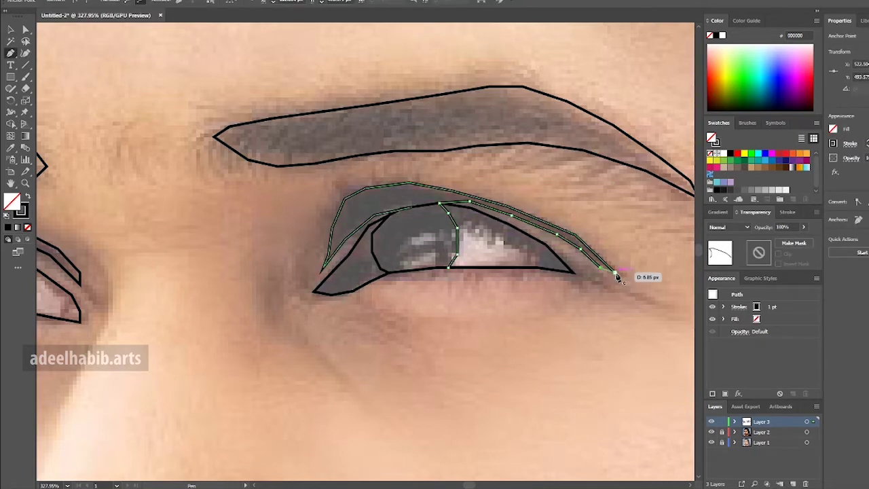
pyautogui.hotkey('ctrl', 'shift', 'a')
pyautogui.hotkey('ctrl', '-')
pyautogui.hotkey('ctrl', '-')
# Bring the nose into view and trace both nostrils as closed curved shapes
pyautogui.hotkey('ctrl', '+')
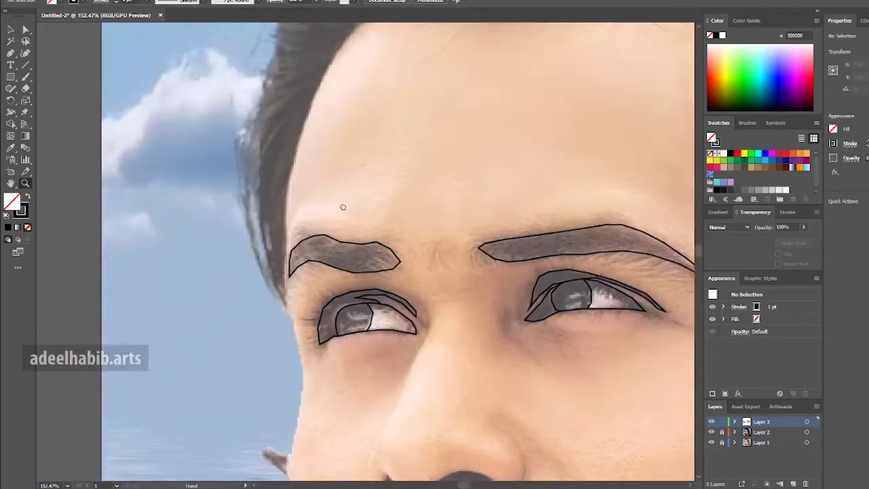
pyautogui.moveTo(342, 206); pyautogui.dragTo(234, 51)
pyautogui.scroll(4, 312, 176)
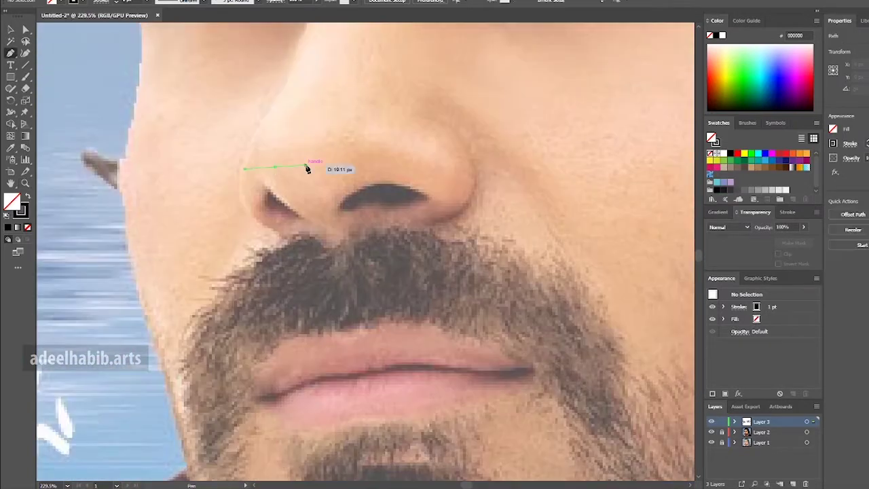
pyautogui.press('p')
pyautogui.click(356, 218)
pyautogui.moveTo(415, 184); pyautogui.dragTo(404, 215)
pyautogui.click(482, 206)
pyautogui.click(356, 218)
pyautogui.click(259, 195)
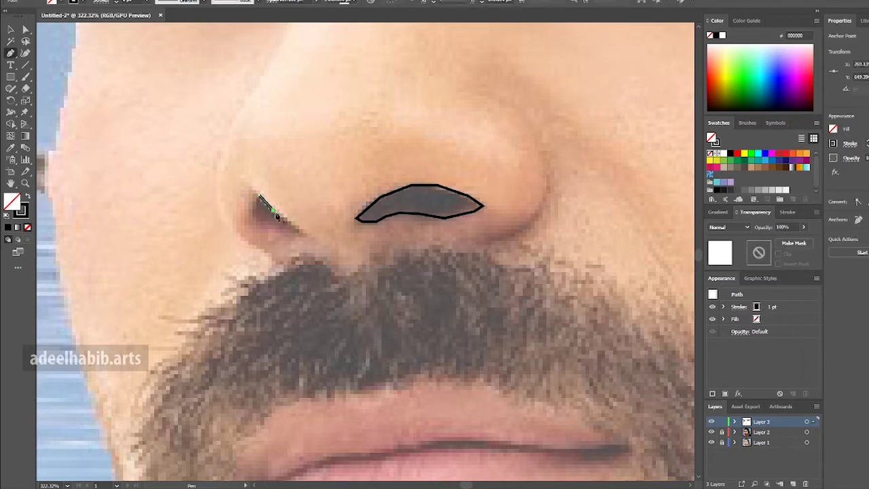
pyautogui.moveTo(293, 221); pyautogui.dragTo(247, 225)
pyautogui.click(260, 196)
# Trace the upper lip as a closed curved outline
pyautogui.scroll(-3, 281, 141)
pyautogui.scroll(2, 213, 275)
pyautogui.click(211, 270)
pyautogui.click(306, 212)
pyautogui.moveTo(343, 198); pyautogui.dragTo(369, 199)
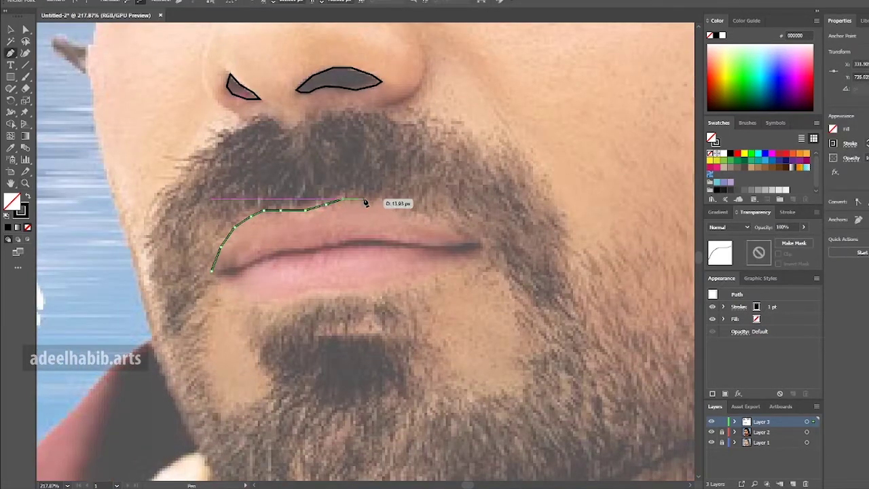
pyautogui.moveTo(416, 212); pyautogui.dragTo(432, 222)
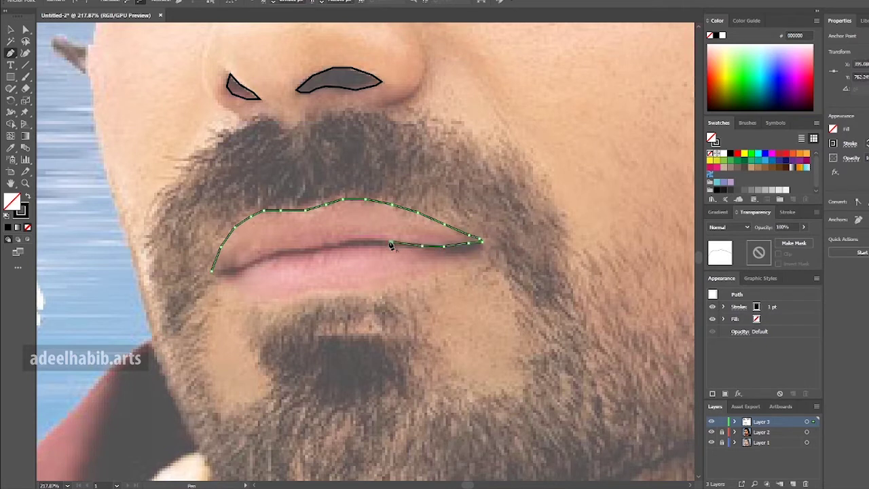
pyautogui.click(212, 270)
# Trace the lower lip, closing it at the lip corner, and deselect
pyautogui.keyDown('ctrl'); pyautogui.click(197, 229); pyautogui.keyUp('ctrl')
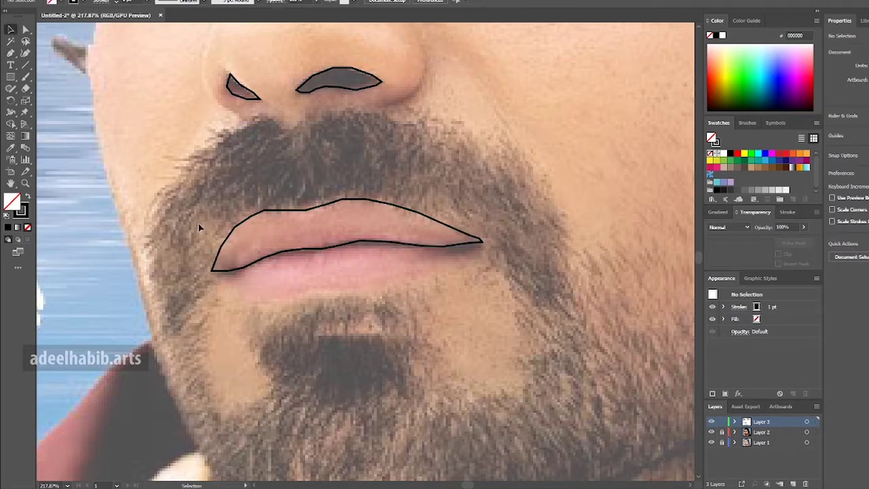
pyautogui.moveTo(212, 270); pyautogui.dragTo(278, 305)
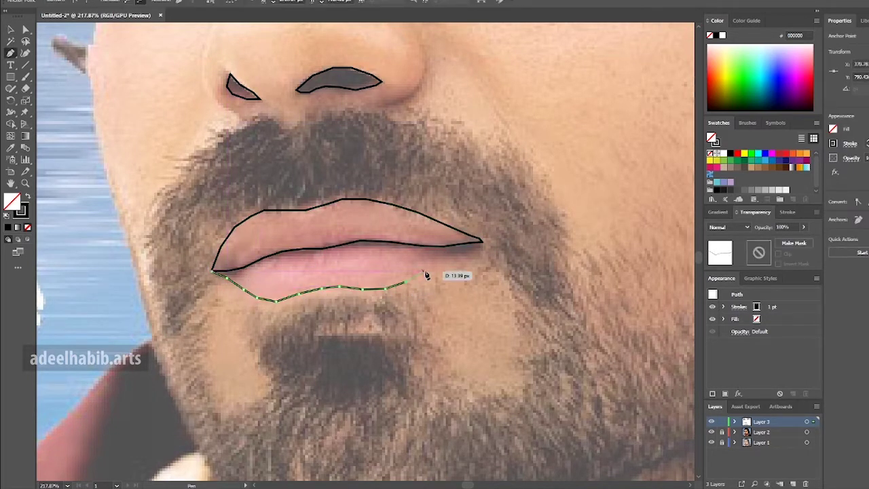
pyautogui.click(481, 240)
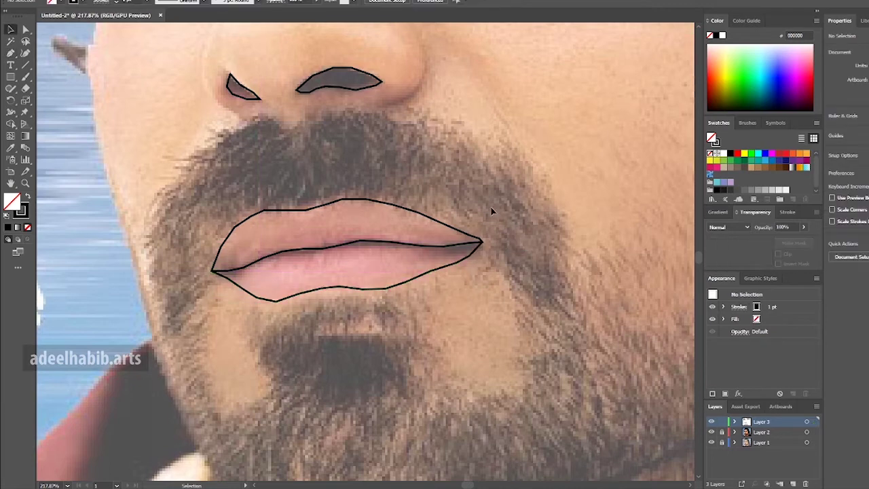
pyautogui.keyDown('ctrl'); pyautogui.click(300, 291); pyautogui.keyUp('ctrl')
# Fit the artboard, hide and reshow the photo to check the line art, then zoom to the forehead
pyautogui.hotkey('ctrl', '0')
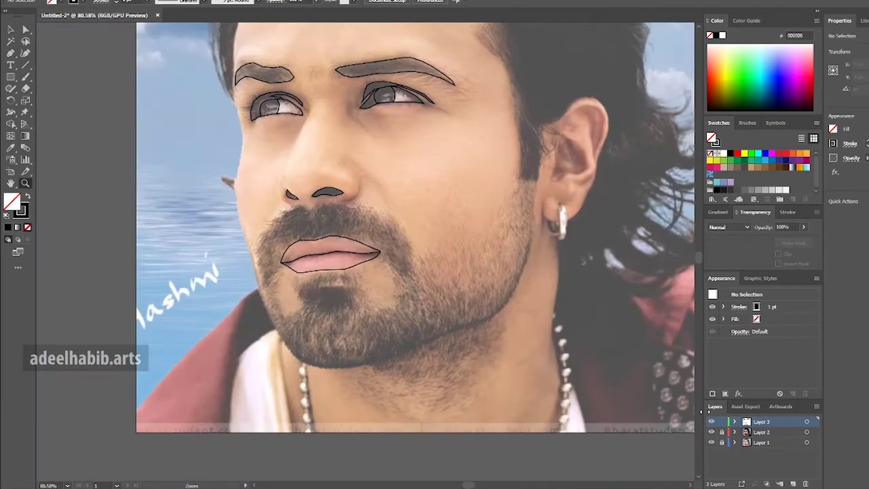
pyautogui.click(711, 441)
pyautogui.click(711, 442)
pyautogui.moveTo(285, 276); pyautogui.dragTo(326, 275)
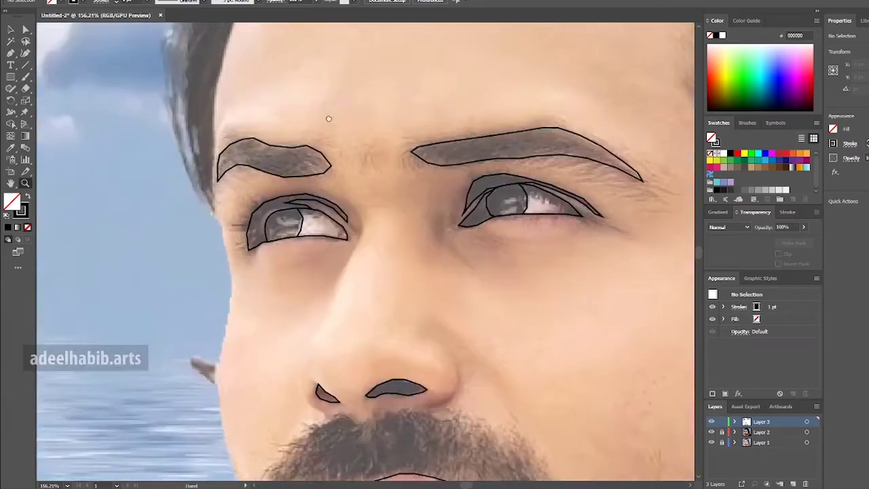
pyautogui.scroll(3, 326, 275)
# Start the face outline with the Pen tool at the hairline and trace down the temple
pyautogui.press('p')
pyautogui.click(262, 126)
pyautogui.click(243, 142)
pyautogui.click(224, 165)
pyautogui.moveTo(194, 230); pyautogui.dragTo(224, 160)
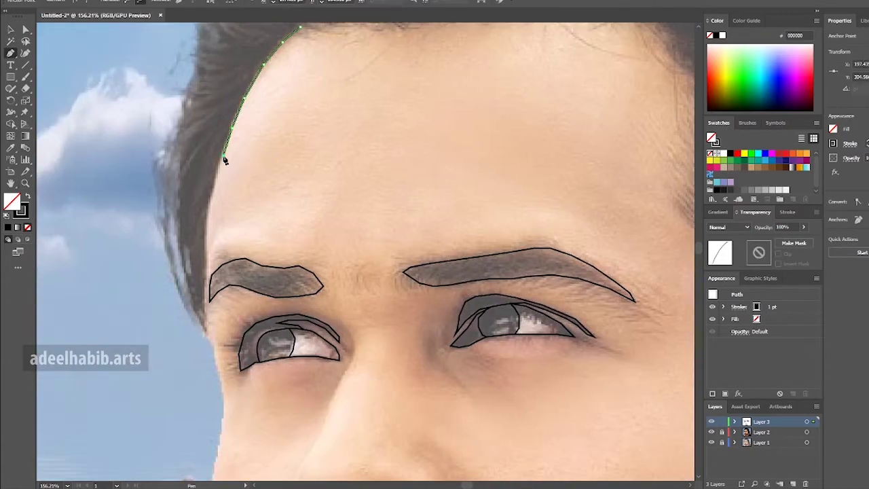
pyautogui.scroll(-3, 211, 216)
pyautogui.scroll(3, 215, 261)
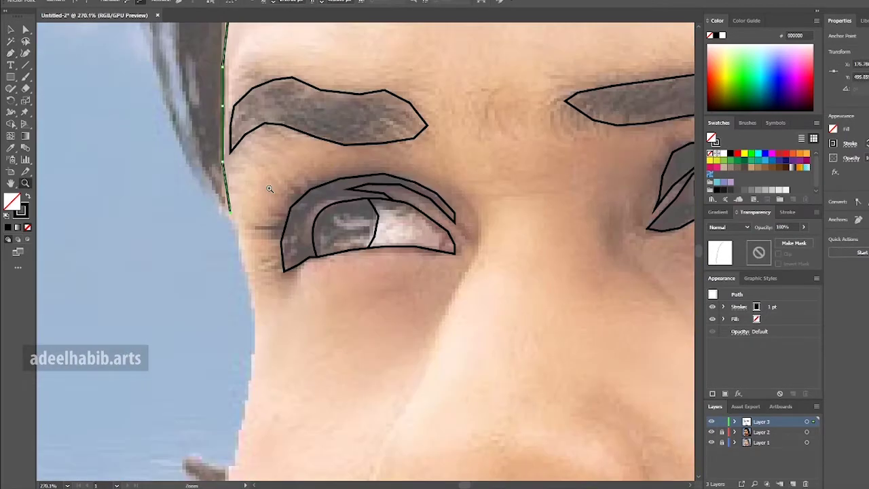
pyautogui.moveTo(242, 349); pyautogui.dragTo(266, 158)
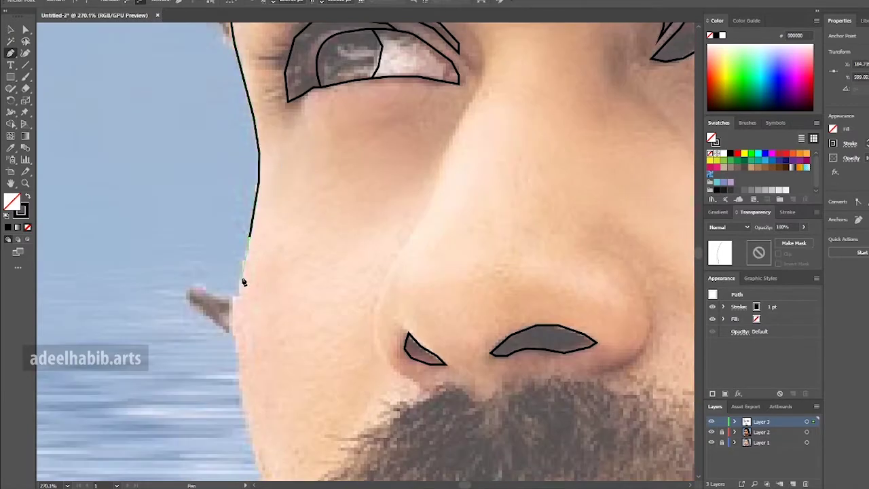
pyautogui.scroll(-5, 251, 197)
pyautogui.scroll(-5, 234, 163)
# Continue the face outline down the cheek, along the chin line and the beard edge
pyautogui.click(214, 89)
pyautogui.click(264, 253)
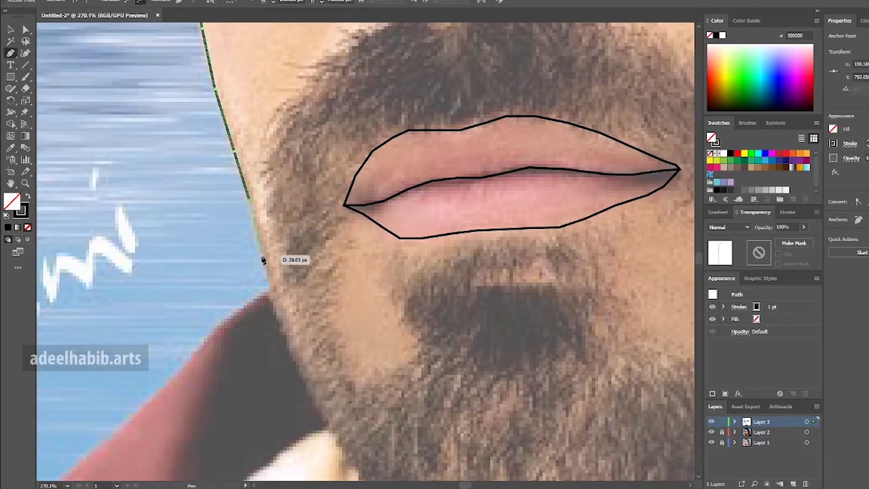
pyautogui.scroll(-5, 213, 188)
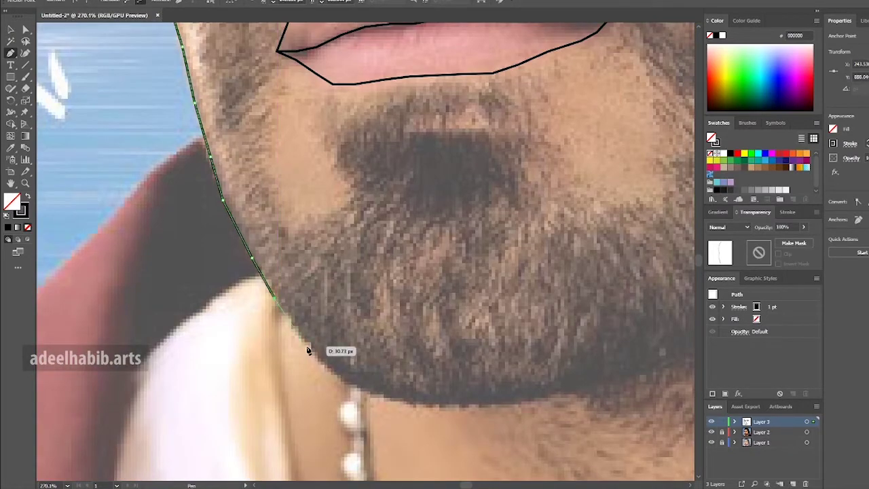
pyautogui.click(397, 400)
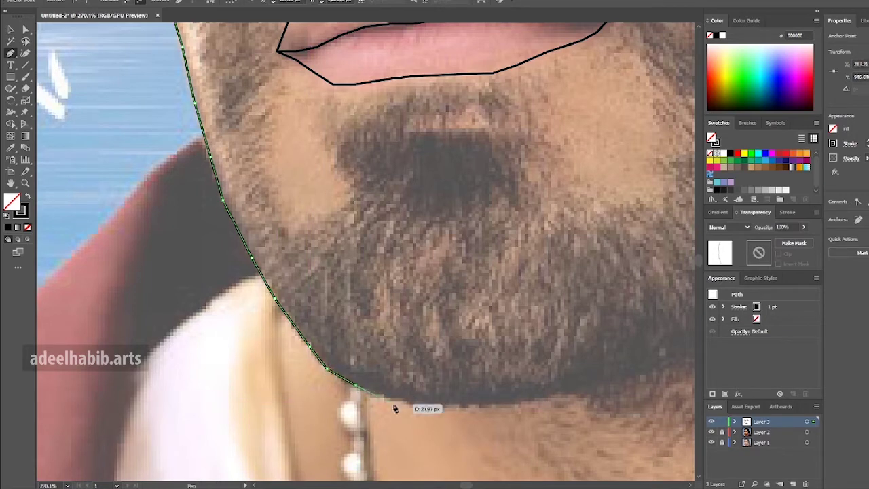
pyautogui.click(444, 404)
pyautogui.hscroll(5, 505, 405)
pyautogui.click(320, 410)
pyautogui.click(359, 392)
pyautogui.hscroll(5, 416, 378)
pyautogui.click(290, 396)
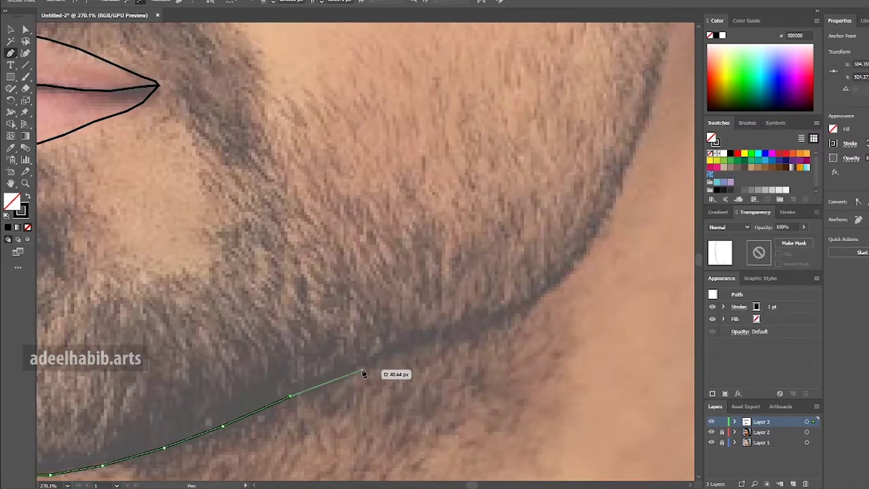
pyautogui.click(382, 355)
# Extend the face outline up along the jawline
pyautogui.click(415, 344)
pyautogui.click(520, 306)
pyautogui.click(588, 247)
pyautogui.scroll(5, 598, 203)
pyautogui.hscroll(3, 597, 204)
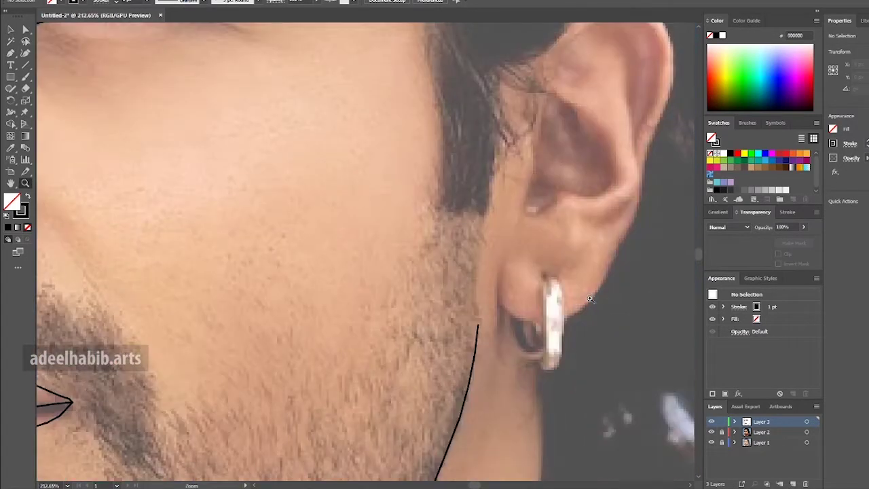
# Resume the jawline path and carry it up to the top of the jaw near the ear
pyautogui.press('p')
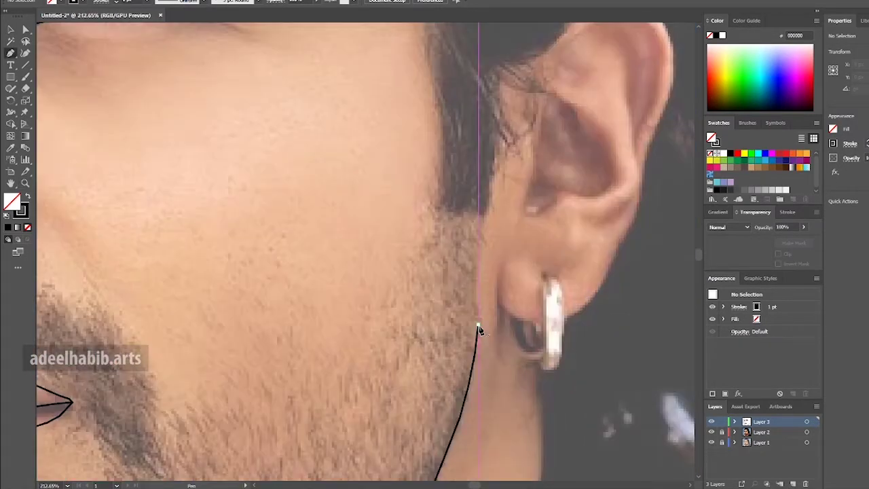
pyautogui.click(479, 326)
pyautogui.click(484, 219)
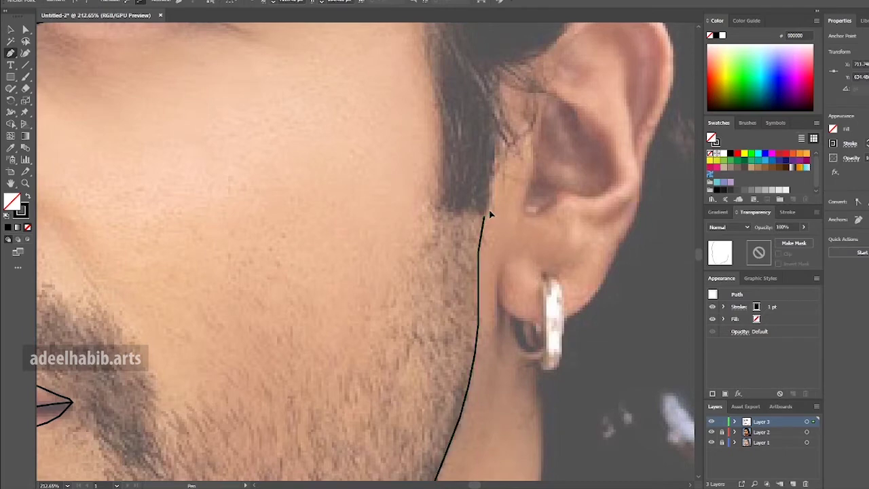
pyautogui.click(501, 127)
pyautogui.scroll(4, 500, 128)
pyautogui.hscroll(1, 500, 127)
# Trace the top rim and back edge of the ear
pyautogui.click(555, 145)
pyautogui.click(575, 139)
pyautogui.click(603, 143)
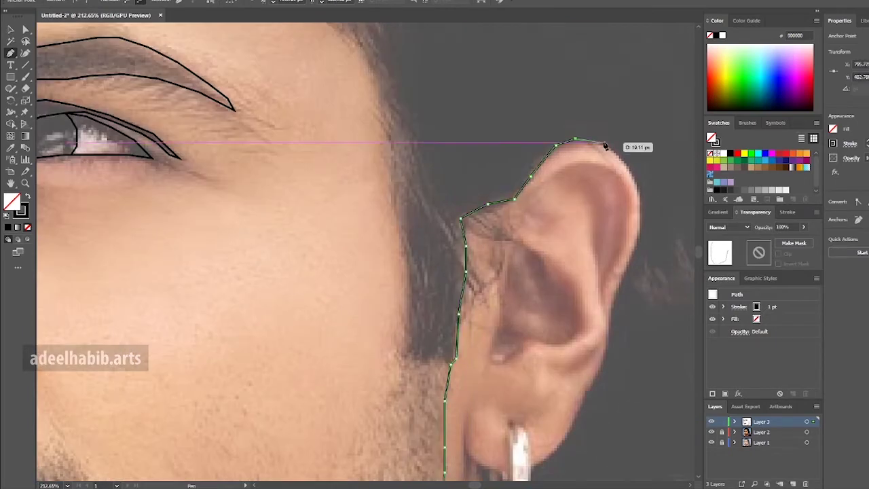
pyautogui.click(623, 158)
pyautogui.click(637, 243)
pyautogui.click(625, 274)
pyautogui.click(612, 306)
# Finish the face outline past the earring, ending below the earlobe
pyautogui.scroll(-4, 614, 310)
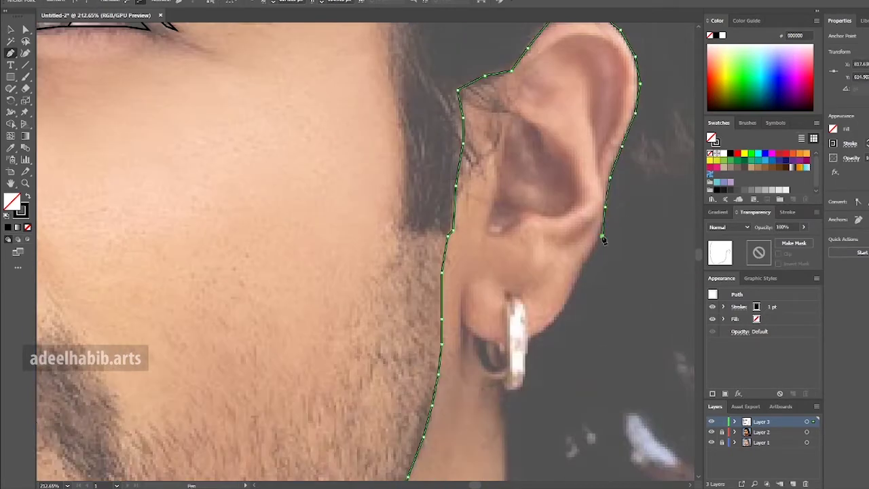
pyautogui.scroll(-4, 512, 219)
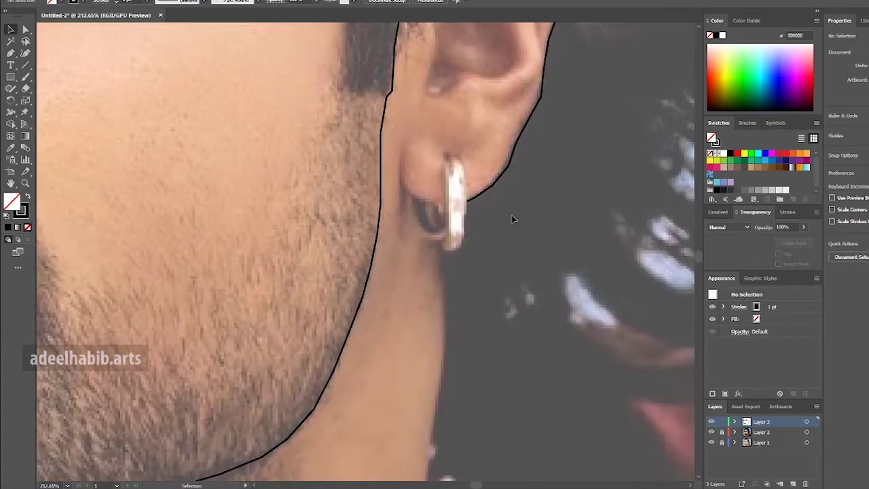
pyautogui.scroll(2, 478, 194)
pyautogui.click(479, 197)
pyautogui.click(477, 225)
pyautogui.click(461, 270)
pyautogui.click(446, 269)
pyautogui.press('Escape')
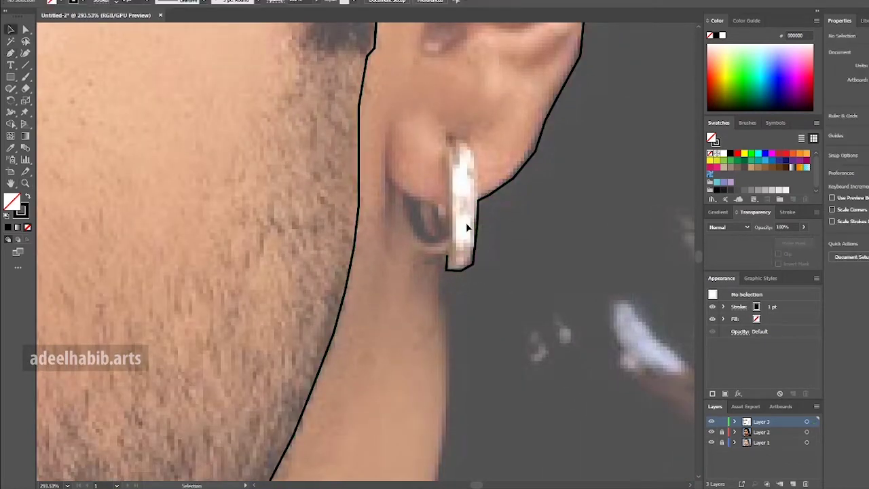
# Draw a closed outline around the earring
pyautogui.click(478, 198)
pyautogui.click(477, 170)
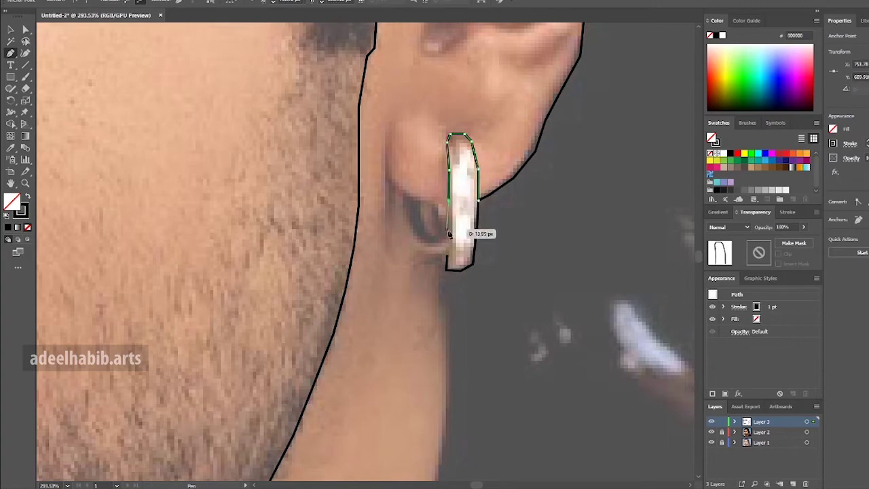
pyautogui.click(445, 267)
pyautogui.scroll(-3, 446, 261)
pyautogui.scroll(2, 436, 158)
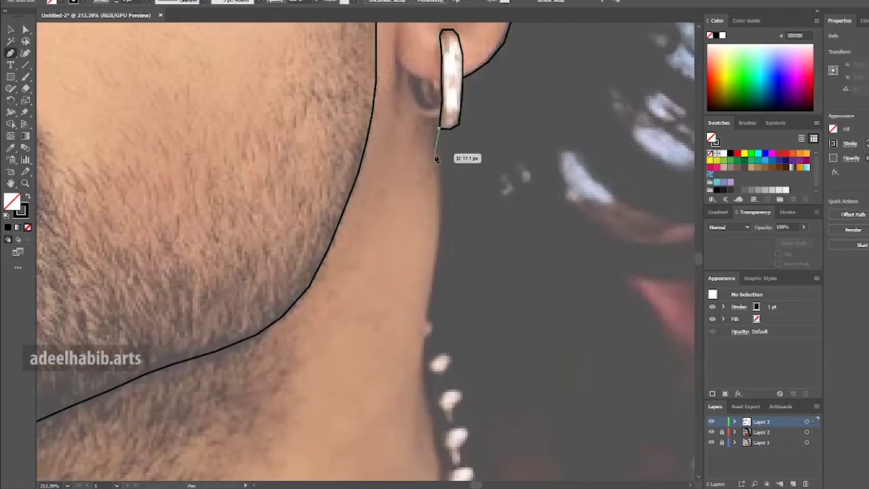
# Draw the back-of-neck line beside the necklace down to the photo bottom, then deselect
pyautogui.click(438, 157)
pyautogui.click(439, 200)
pyautogui.click(432, 303)
pyautogui.scroll(-3, 422, 188)
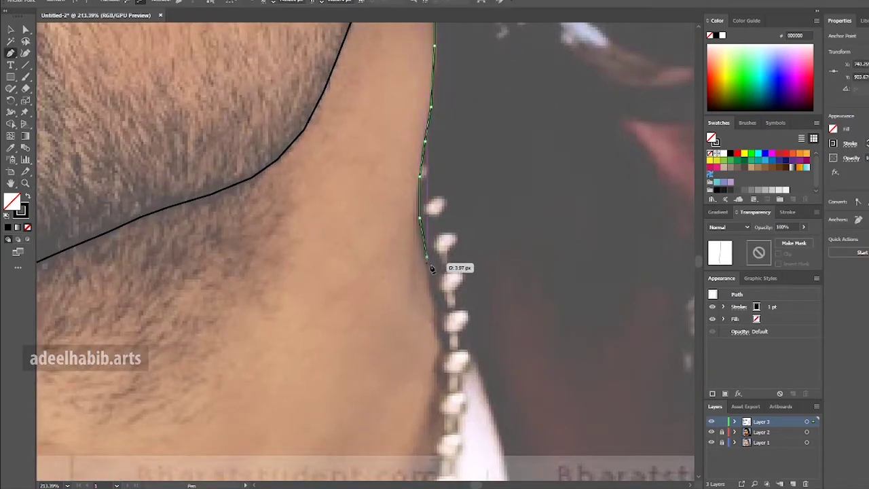
pyautogui.scroll(-3, 431, 269)
pyautogui.click(407, 202)
pyautogui.click(415, 258)
pyautogui.click(420, 280)
pyautogui.click(410, 305)
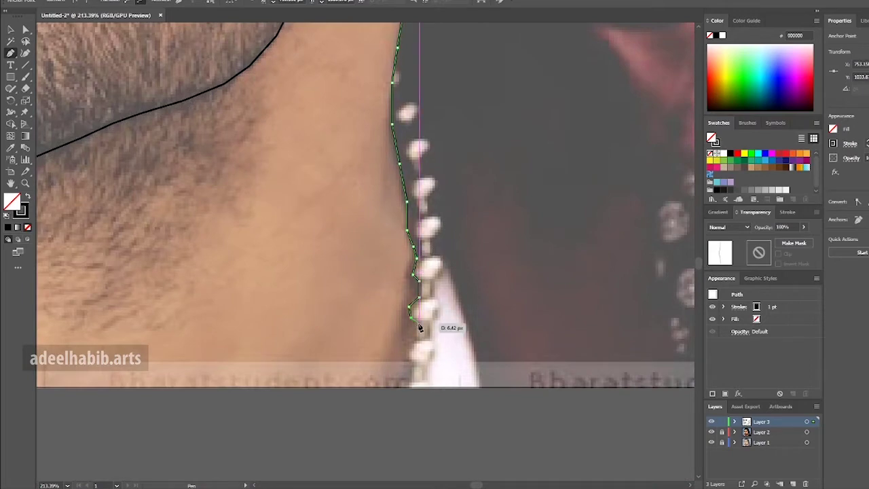
pyautogui.click(411, 360)
pyautogui.hotkey('ctrl', 'shift', 'a')
# Zoom out and draw the left neck edge line down to the photo bottom
pyautogui.press('z')
pyautogui.moveTo(448, 323); pyautogui.dragTo(310, 292)
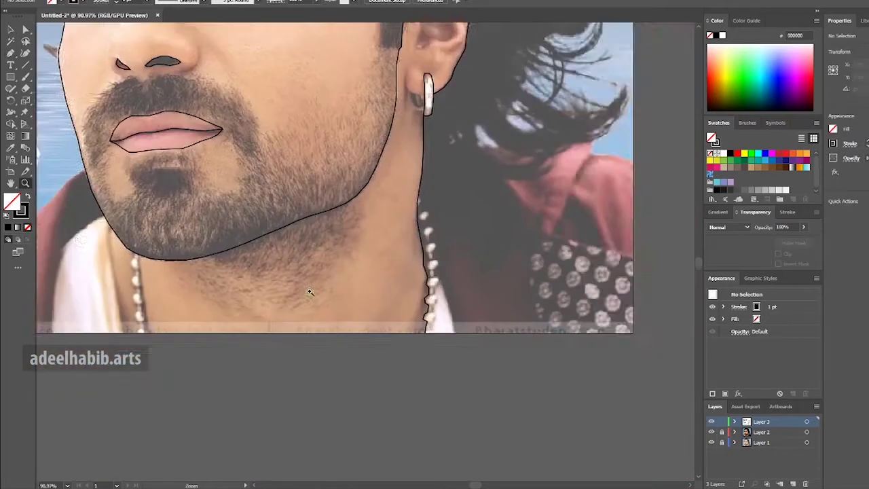
pyautogui.scroll(5, 310, 291)
pyautogui.press('p')
pyautogui.click(297, 188)
pyautogui.click(307, 290)
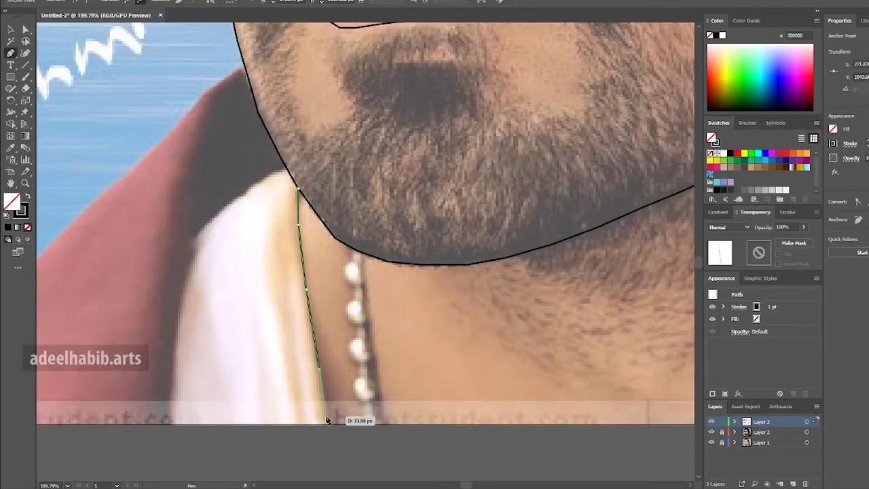
pyautogui.click(326, 419)
# Draw the shirt collar line and trace the jacket's outer edge against the sky
pyautogui.moveTo(208, 225); pyautogui.dragTo(334, 236)
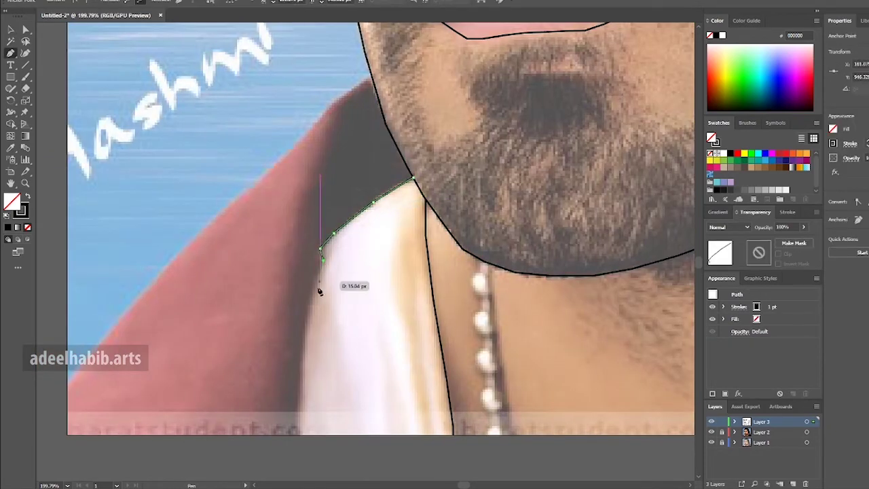
pyautogui.click(300, 415)
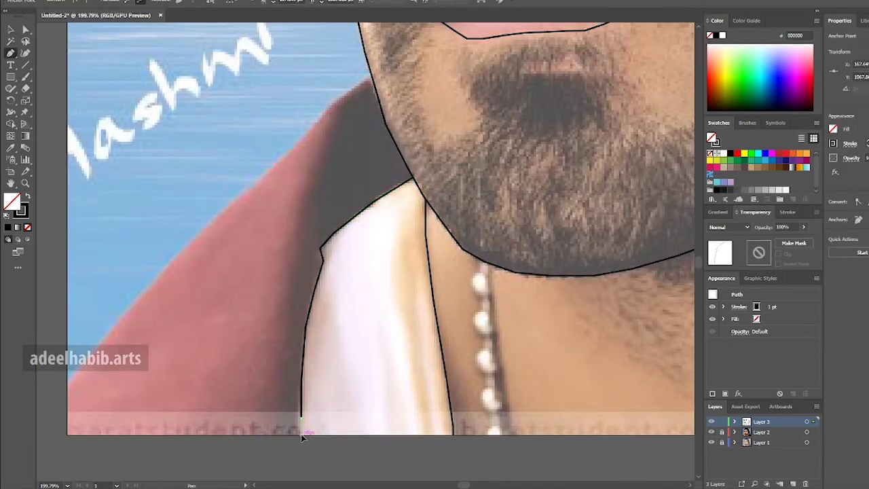
pyautogui.moveTo(302, 437); pyautogui.dragTo(458, 427)
pyautogui.click(223, 375)
pyautogui.click(278, 304)
pyautogui.click(346, 232)
pyautogui.click(407, 178)
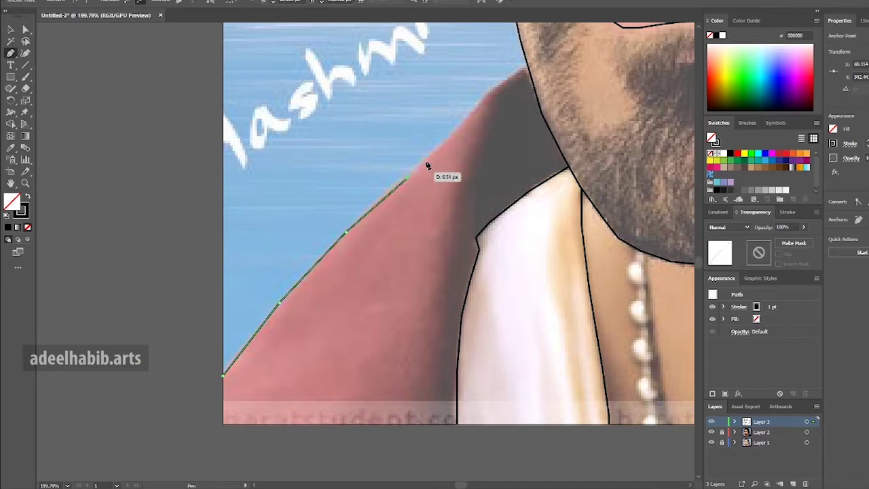
pyautogui.scroll(-2, 428, 167)
pyautogui.moveTo(434, 204)
pyautogui.mouseDown()
pyautogui.moveTo(511, 289)
pyautogui.moveTo(475, 461)
pyautogui.mouseUp()
# Start a new Pen path at the temple and trace up the face edge to the hairline
pyautogui.scroll(3, 340, 271)
pyautogui.press('p')
pyautogui.click(243, 342)
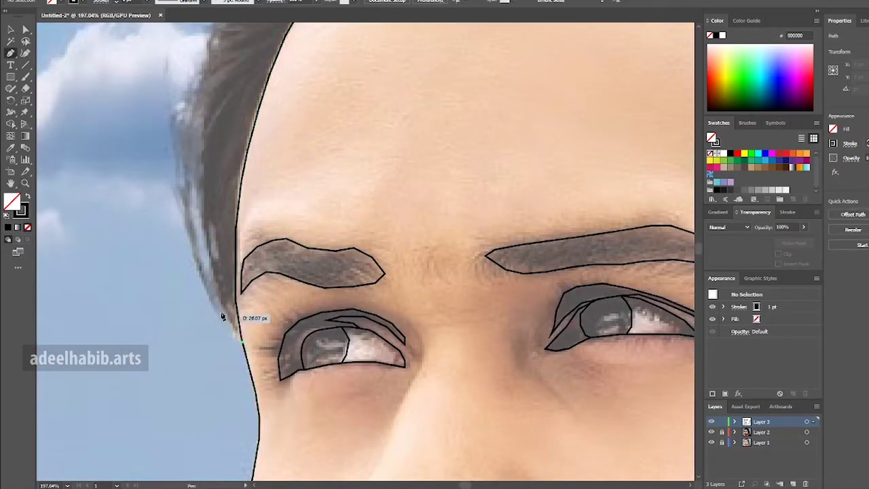
pyautogui.click(225, 309)
pyautogui.click(208, 263)
pyautogui.click(197, 122)
pyautogui.scroll(5, 197, 122)
pyautogui.click(203, 214)
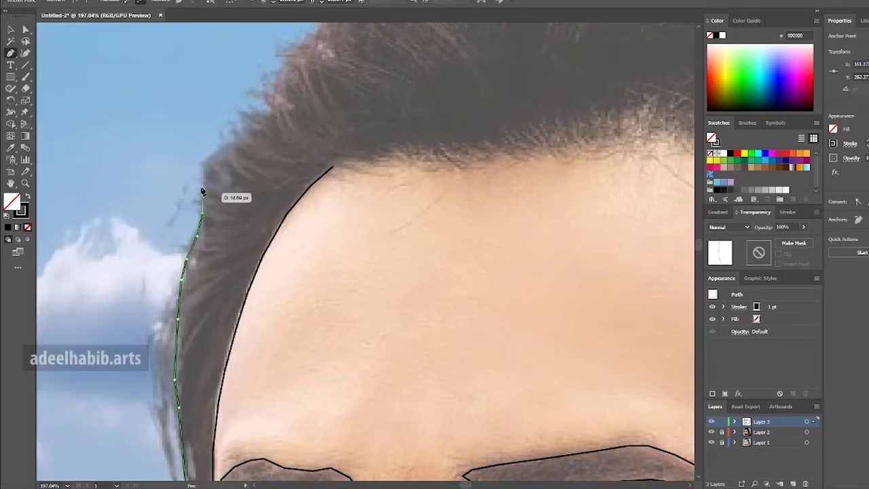
pyautogui.click(201, 158)
pyautogui.click(239, 120)
pyautogui.click(270, 105)
# Outline the stray hair tip and continue along the top of the hair
pyautogui.moveTo(285, 70); pyautogui.dragTo(173, 268)
pyautogui.click(188, 236)
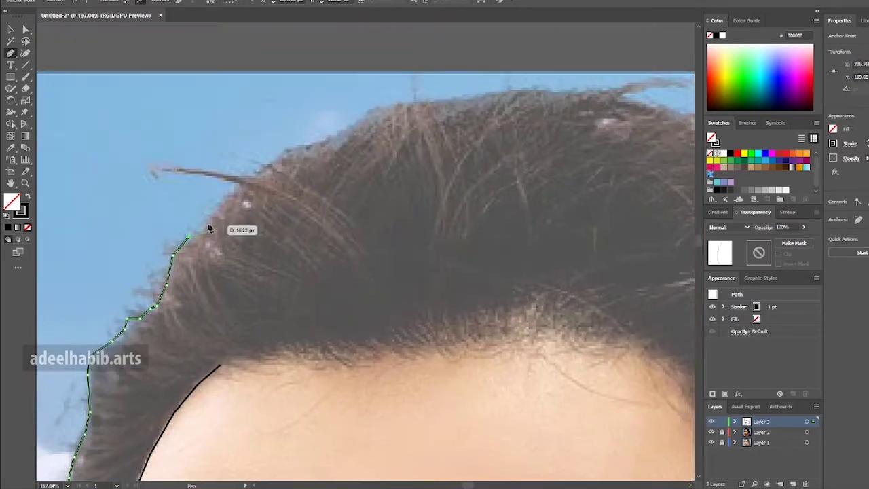
pyautogui.click(155, 171)
pyautogui.click(242, 176)
pyautogui.click(276, 158)
pyautogui.click(324, 137)
pyautogui.click(358, 125)
# Trace the crown edge with curved segments following the hair
pyautogui.moveTo(507, 93); pyautogui.dragTo(337, 120)
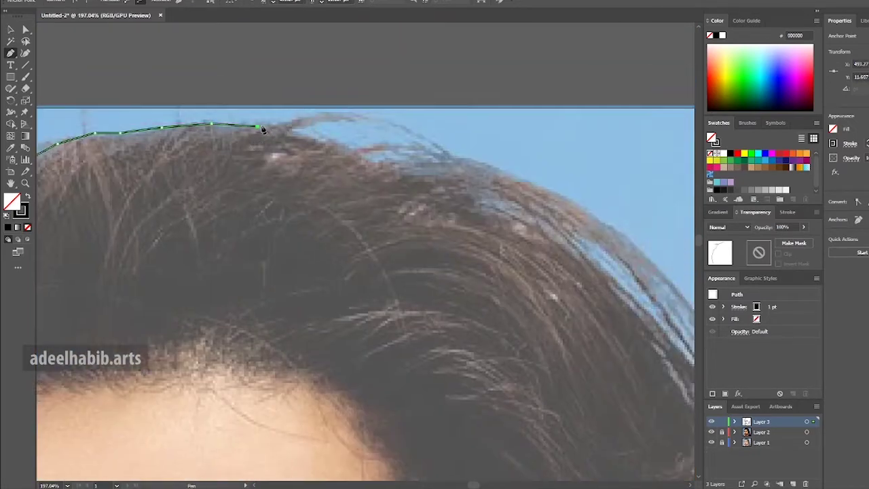
pyautogui.click(360, 116)
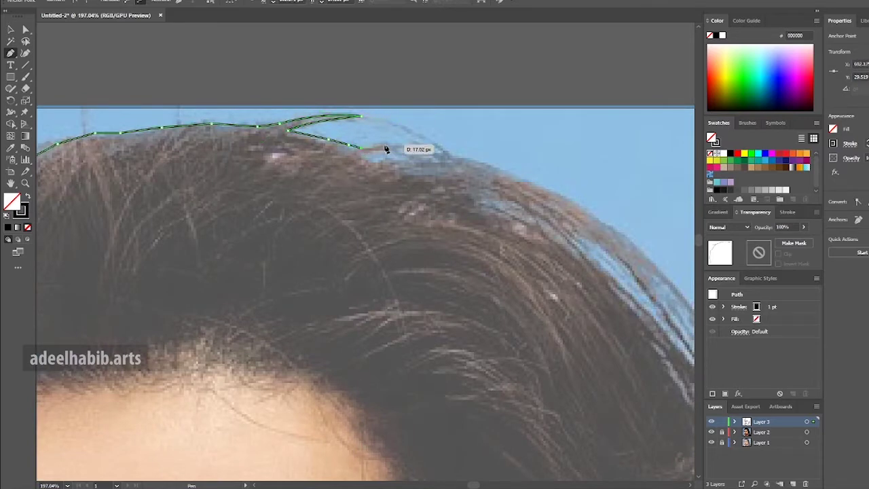
pyautogui.moveTo(465, 184); pyautogui.dragTo(394, 124)
pyautogui.click(320, 105)
pyautogui.moveTo(482, 133)
pyautogui.mouseDown()
pyautogui.moveTo(550, 182)
pyautogui.moveTo(346, 70)
pyautogui.mouseUp()
pyautogui.click(531, 276)
pyautogui.moveTo(298, 85); pyautogui.dragTo(199, 84)
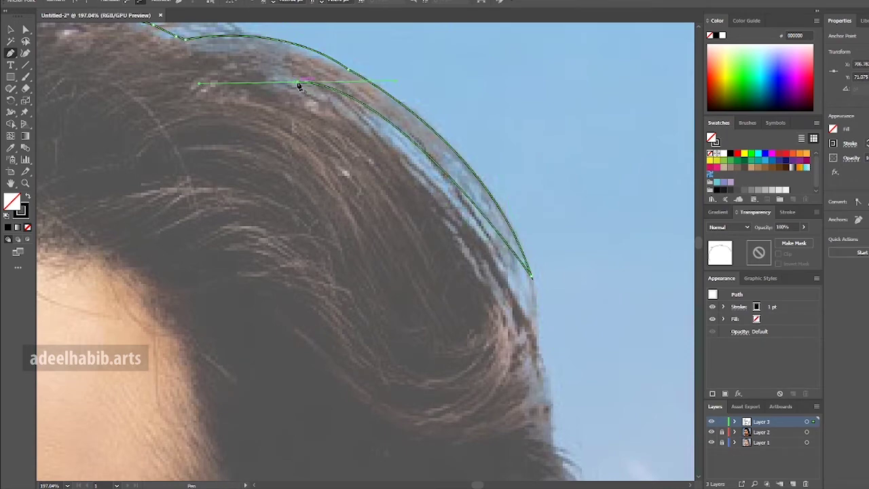
# Trace the hair edge down the back of the head beside the ear
pyautogui.click(369, 121)
pyautogui.click(431, 177)
pyautogui.click(479, 235)
pyautogui.click(512, 285)
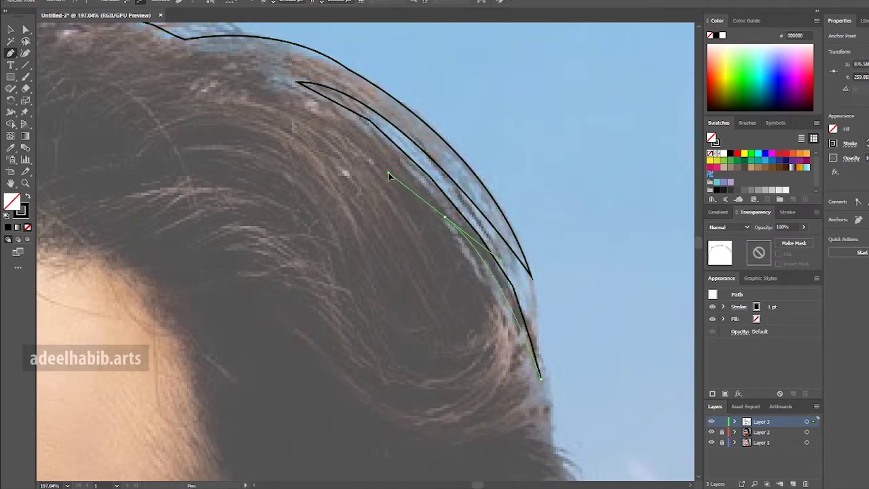
pyautogui.moveTo(527, 289); pyautogui.dragTo(403, 123)
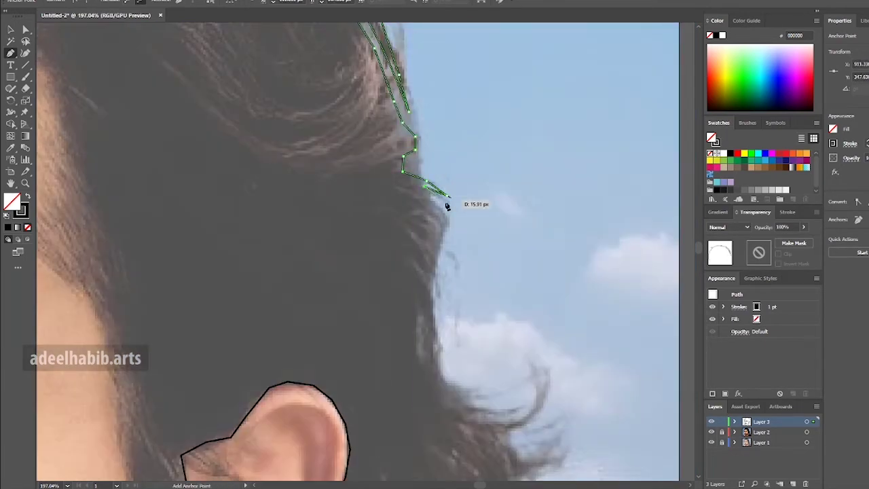
pyautogui.moveTo(446, 243); pyautogui.dragTo(390, 119)
pyautogui.click(378, 178)
pyautogui.click(405, 262)
pyautogui.click(429, 278)
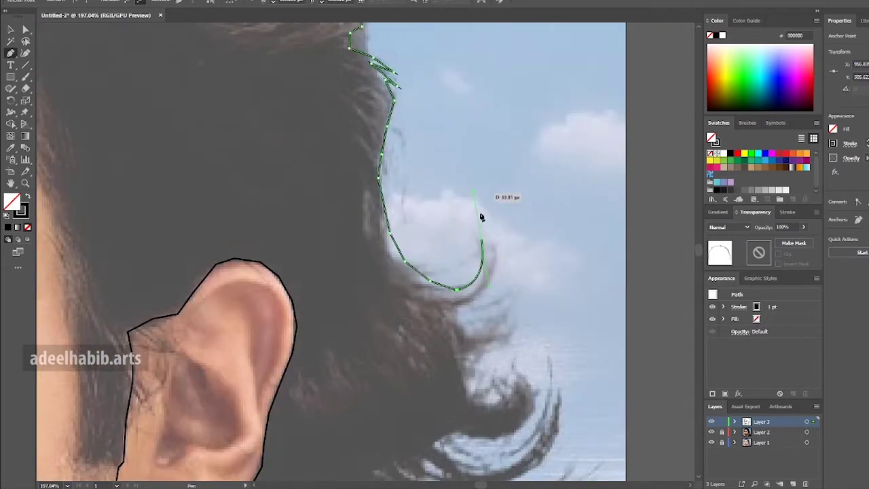
# Trace the zigzag of the flyaway strands, bending segments to follow each strand
pyautogui.click(455, 316)
pyautogui.click(512, 313)
pyautogui.click(512, 329)
pyautogui.click(460, 345)
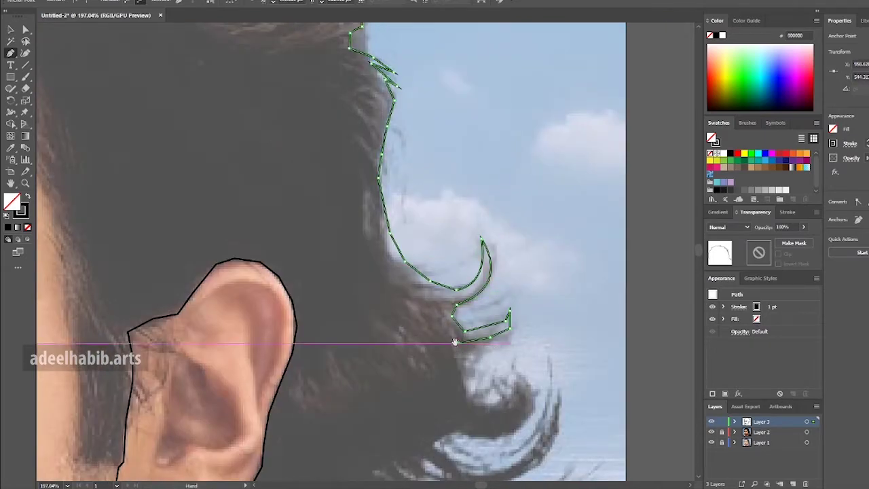
pyautogui.moveTo(461, 364); pyautogui.dragTo(372, 215)
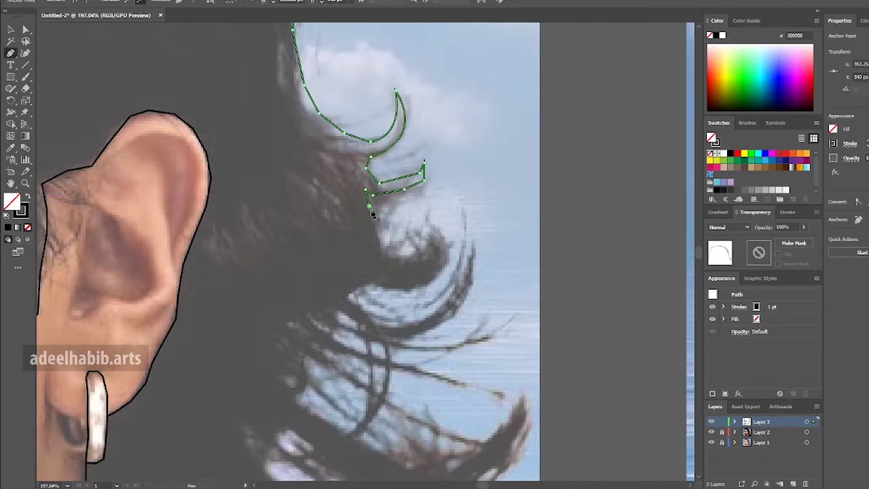
pyautogui.click(472, 231)
pyautogui.moveTo(319, 327); pyautogui.dragTo(345, 247)
pyautogui.click(360, 233)
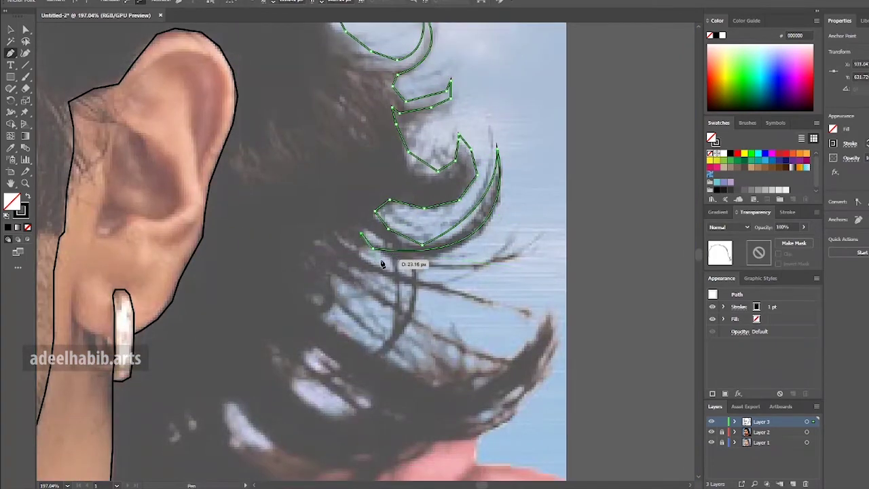
pyautogui.click(500, 352)
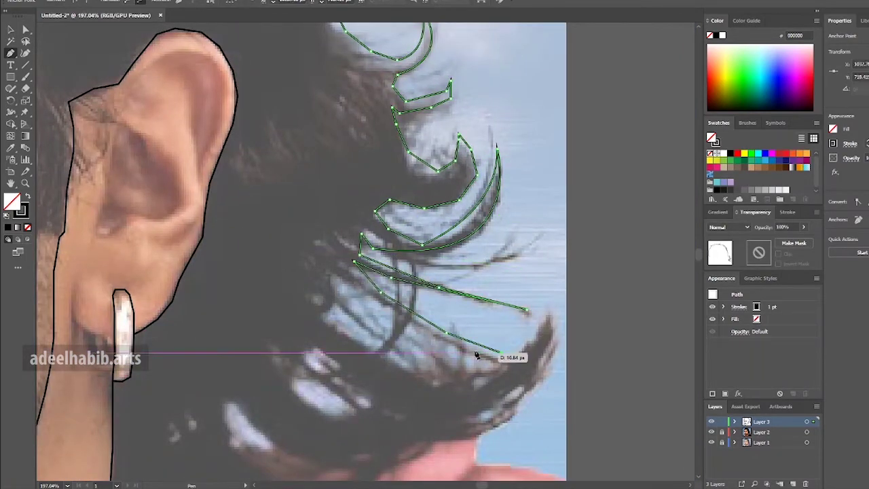
pyautogui.moveTo(344, 270); pyautogui.dragTo(337, 272)
# Trace the lower hair edge and reshape its last segment
pyautogui.click(409, 371)
pyautogui.click(548, 315)
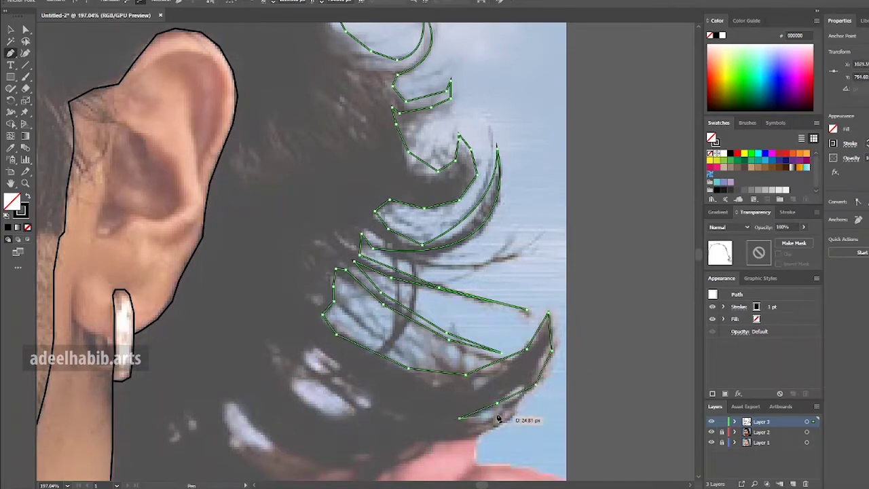
pyautogui.click(518, 403)
pyautogui.click(418, 441)
pyautogui.moveTo(403, 454); pyautogui.dragTo(495, 313)
pyautogui.moveTo(350, 294)
pyautogui.mouseDown()
pyautogui.moveTo(387, 335)
pyautogui.moveTo(461, 355)
pyautogui.mouseUp()
# Trace the dark hair above the collar and finish the outline at the neck
pyautogui.moveTo(408, 349)
pyautogui.mouseDown()
pyautogui.moveTo(349, 274)
pyautogui.moveTo(446, 199)
pyautogui.mouseUp()
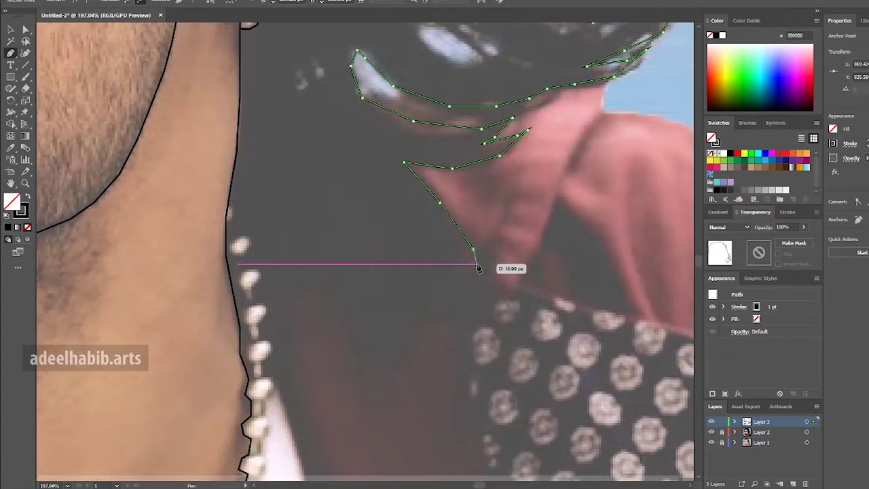
pyautogui.click(473, 249)
pyautogui.click(417, 317)
pyautogui.click(364, 390)
pyautogui.click(285, 361)
pyautogui.click(255, 211)
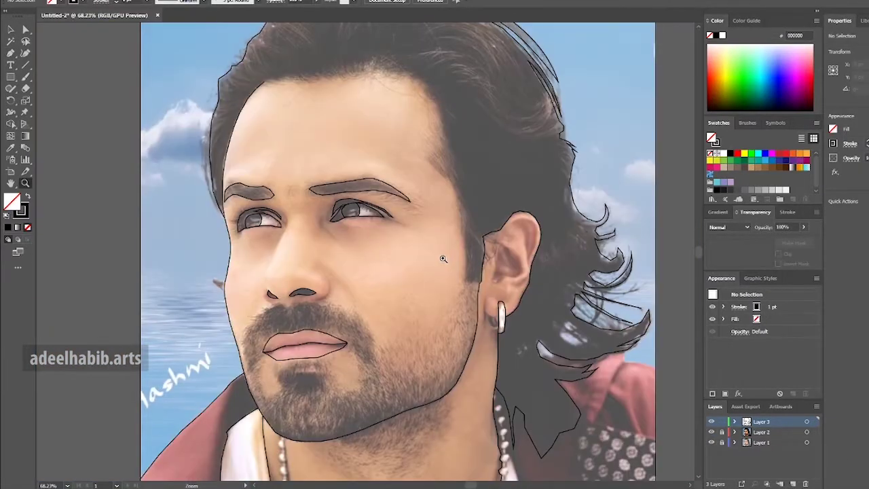
# Zoom in on the ear and pen-trace the inner hair edge from the sideburn up the temple
pyautogui.click(442, 259)
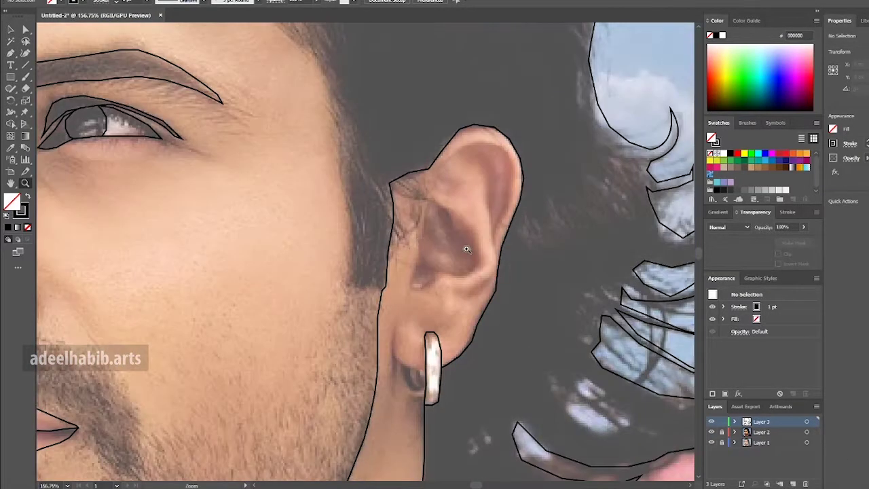
pyautogui.press('p')
pyautogui.click(509, 385)
pyautogui.click(474, 379)
pyautogui.click(478, 332)
pyautogui.click(479, 238)
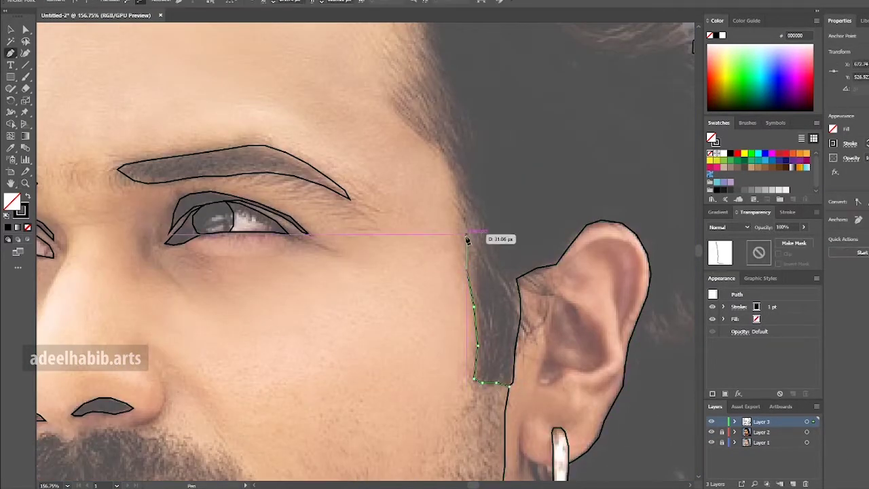
pyautogui.click(463, 204)
pyautogui.click(439, 155)
pyautogui.click(409, 127)
pyautogui.moveTo(401, 110); pyautogui.dragTo(410, 226)
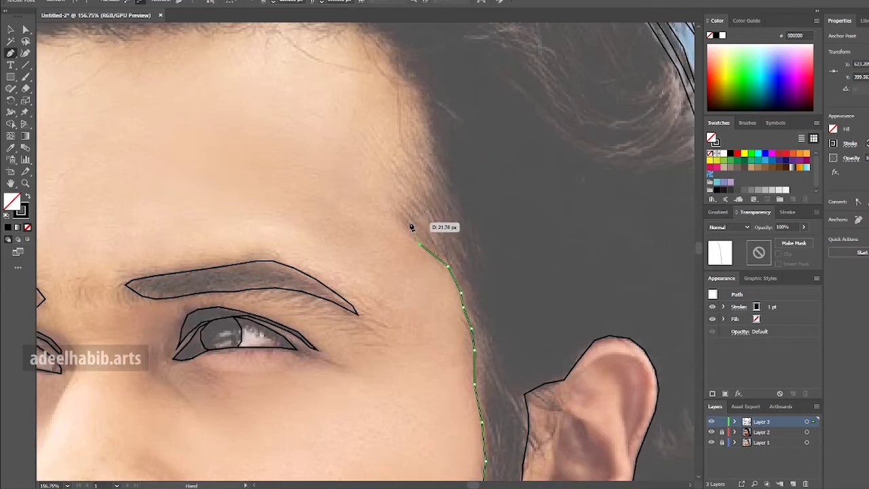
pyautogui.click(436, 151)
pyautogui.click(419, 103)
# Continue the outline across the forehead hairline and join it to the existing hair path
pyautogui.moveTo(401, 78); pyautogui.dragTo(479, 219)
pyautogui.click(380, 156)
pyautogui.click(341, 151)
pyautogui.click(292, 161)
pyautogui.moveTo(292, 161); pyautogui.dragTo(590, 203)
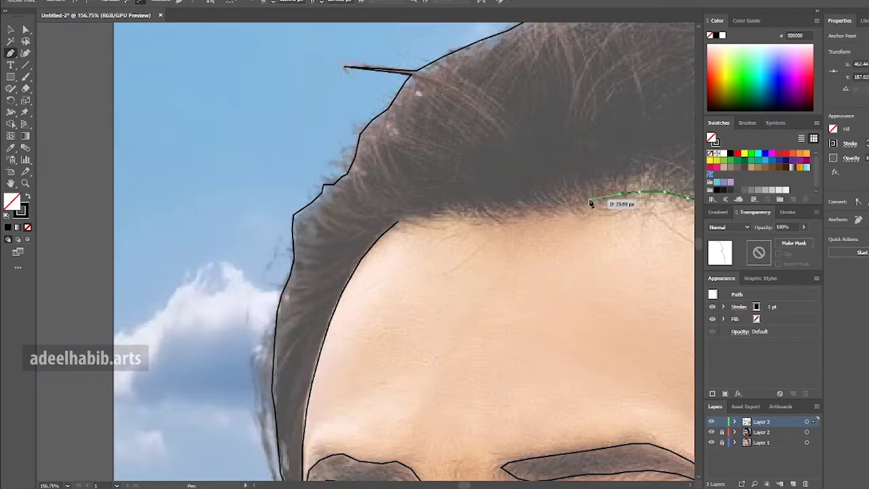
pyautogui.click(421, 214)
pyautogui.keyDown('ctrl'); pyautogui.click(428, 245); pyautogui.keyUp('ctrl')
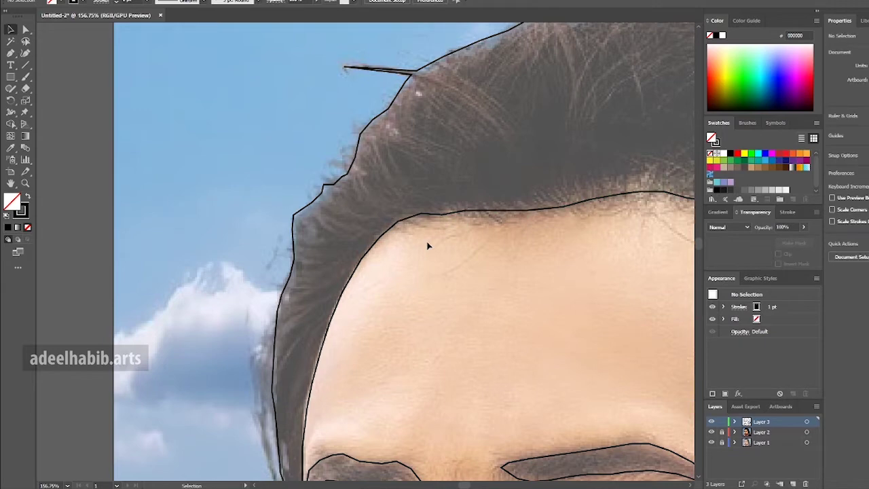
# Select the face outline path with Direct Selection and zoom out to view the whole face
pyautogui.scroll(-10, 428, 245)
pyautogui.scroll(5, 407, 244)
pyautogui.press('a')
pyautogui.click(369, 243)
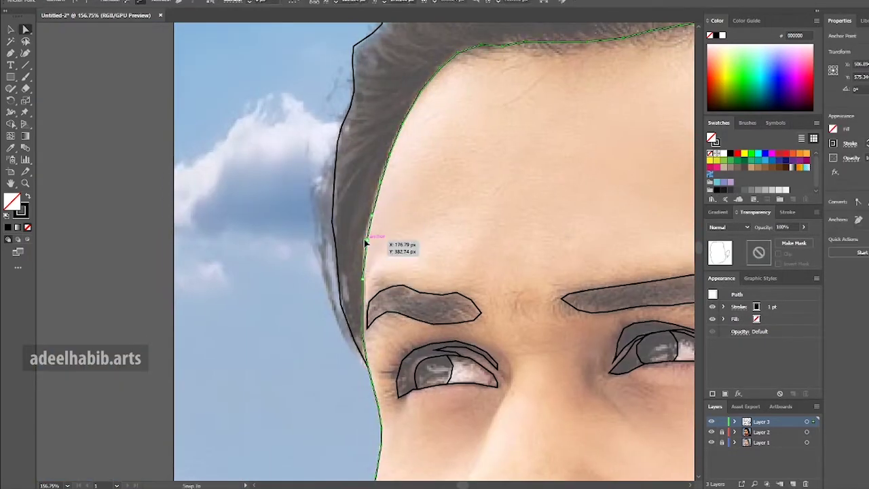
pyautogui.scroll(-5, 393, 216)
pyautogui.moveTo(394, 216); pyautogui.dragTo(380, 204)
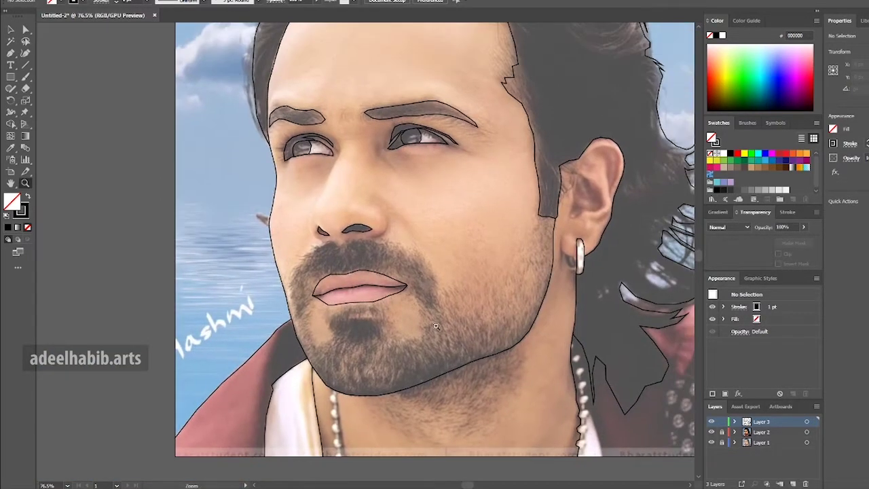
pyautogui.scroll(4, 388, 216)
# Draw a closed Pen shape around the inner ear bowl
pyautogui.scroll(3, 388, 216)
pyautogui.press('p')
pyautogui.click(427, 181)
pyautogui.click(446, 195)
pyautogui.click(456, 219)
pyautogui.click(485, 231)
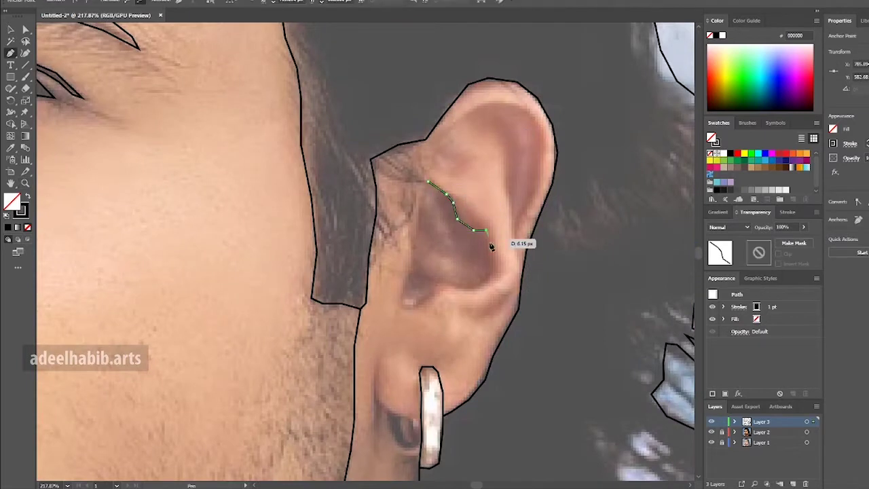
pyautogui.click(434, 292)
pyautogui.click(402, 301)
pyautogui.click(414, 231)
pyautogui.click(428, 181)
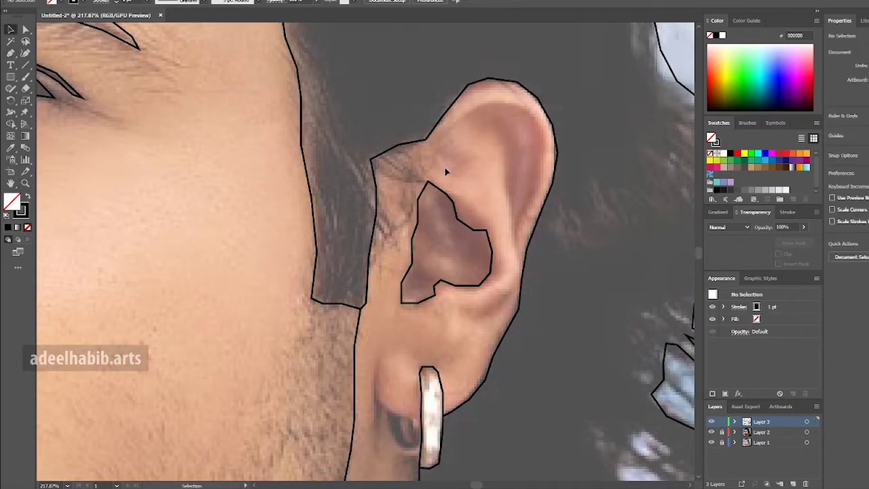
# Trace a closed shape along the ear's upper and outer rim
pyautogui.click(472, 109)
pyautogui.click(490, 102)
pyautogui.click(516, 105)
pyautogui.click(537, 121)
pyautogui.click(546, 144)
pyautogui.click(538, 178)
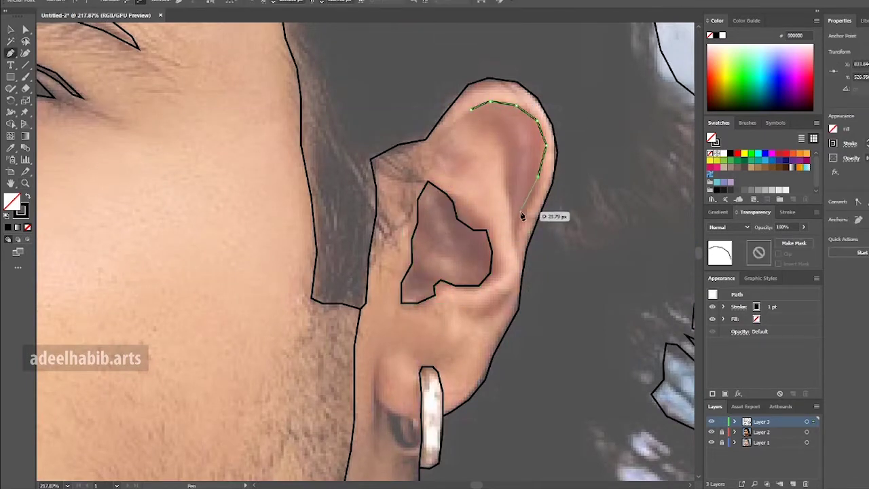
pyautogui.click(472, 110)
# Outline the shadow under the earlobe as a closed shape
pyautogui.scroll(-3, 471, 110)
pyautogui.hscroll(-2, 471, 110)
pyautogui.click(472, 237)
pyautogui.click(471, 272)
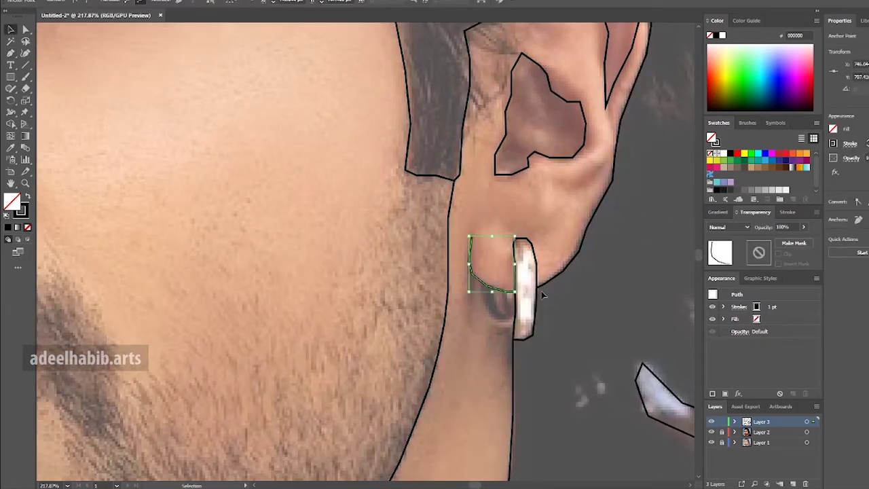
pyautogui.press('p')
pyautogui.click(482, 282)
pyautogui.click(487, 320)
pyautogui.click(513, 327)
pyautogui.click(515, 291)
# Zoom in close on the earlobe and place the first two points of the necklace outline
pyautogui.scroll(5, 506, 298)
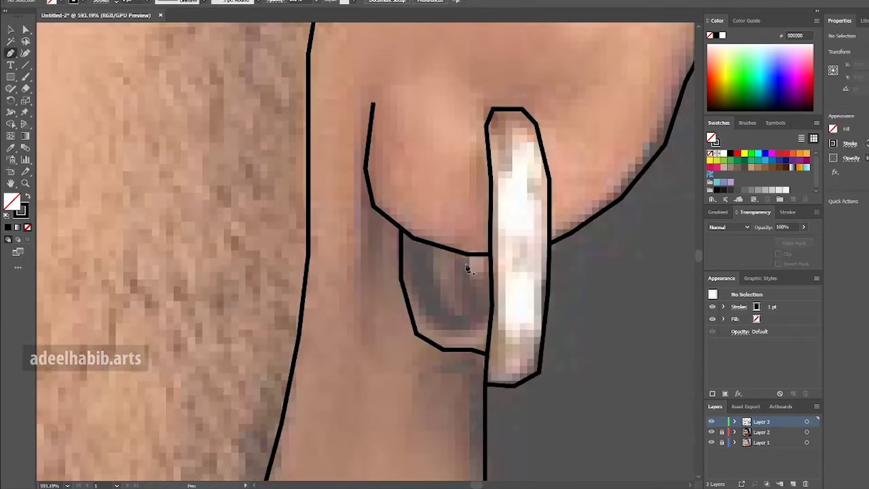
pyautogui.scroll(-5, 466, 268)
pyautogui.press('z')
pyautogui.moveTo(484, 288); pyautogui.dragTo(701, 288)
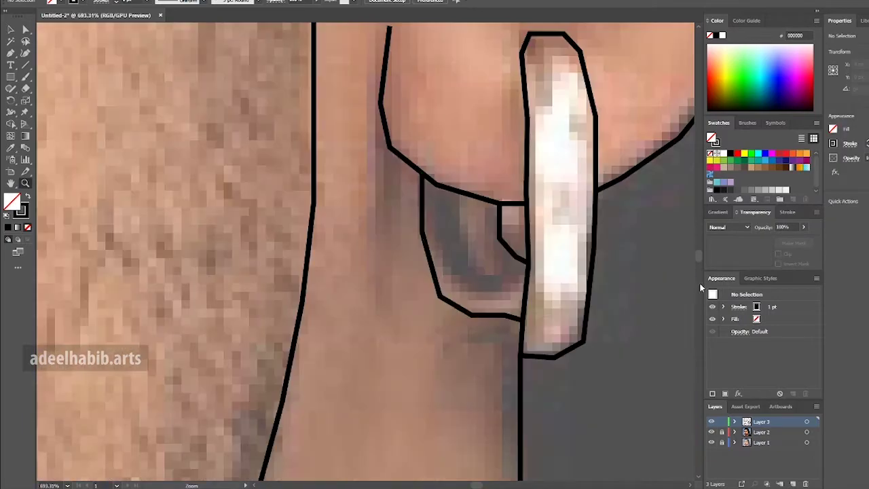
pyautogui.press('p')
pyautogui.scroll(-5, 514, 314)
pyautogui.scroll(-3, 514, 315)
pyautogui.scroll(3, 494, 258)
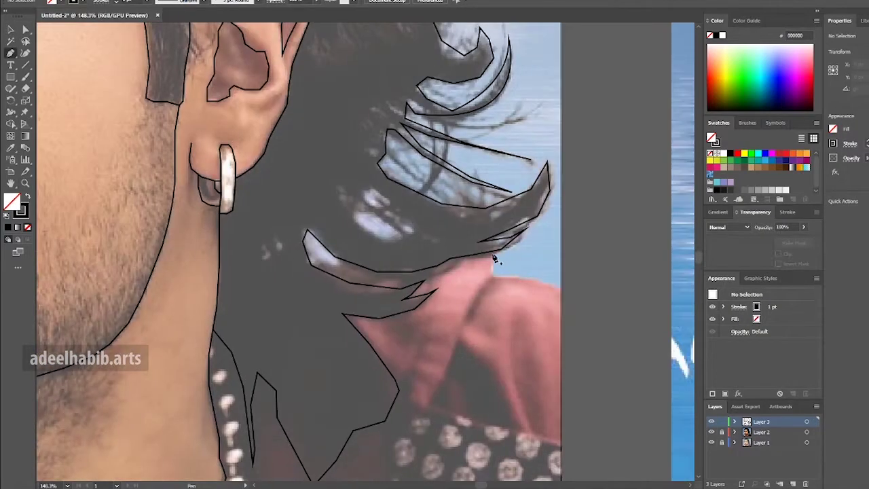
pyautogui.click(493, 254)
pyautogui.click(493, 276)
pyautogui.scroll(-3, 563, 294)
# Finish the necklace outline at its top and trace the neck edge beside the pearls
pyautogui.scroll(4, 326, 366)
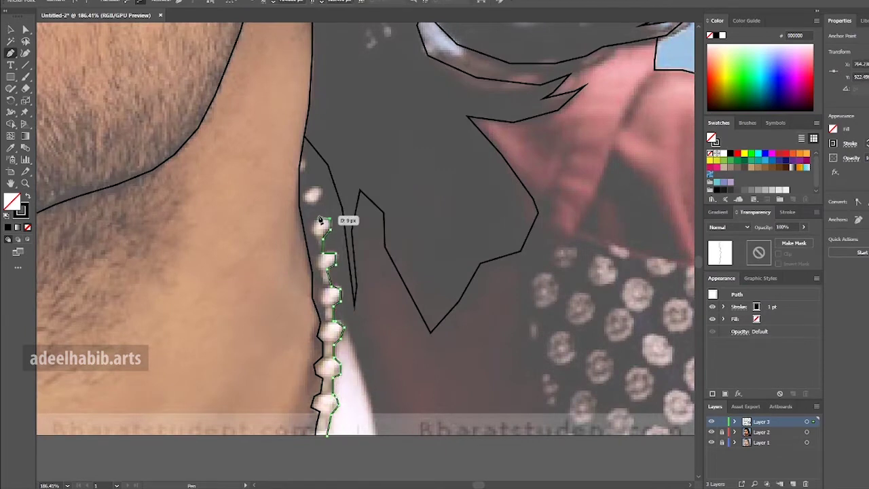
pyautogui.click(303, 163)
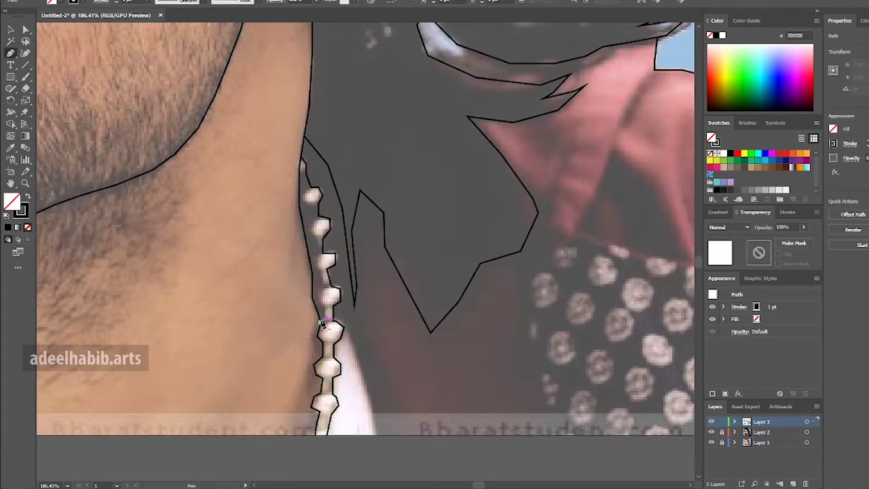
pyautogui.click(320, 319)
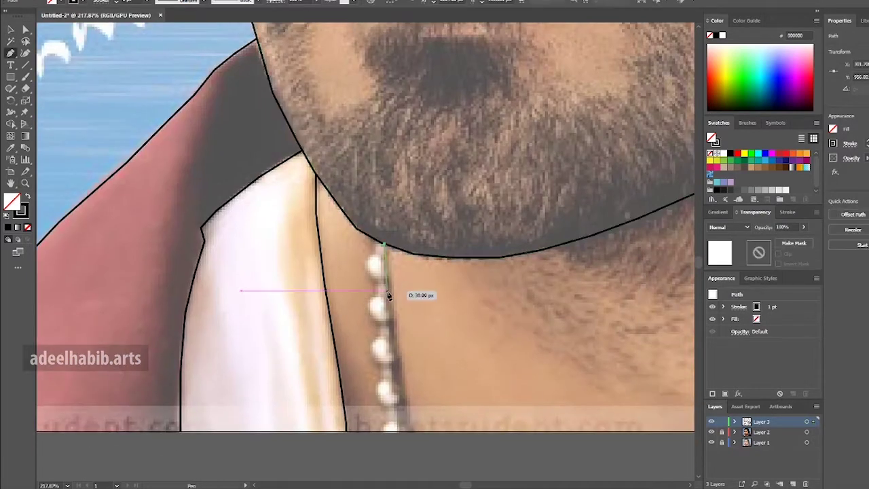
pyautogui.click(404, 436)
# Outline the patterned chest panel, toggling Layer 1's visibility to check the outlines
pyautogui.keyDown('ctrl'); pyautogui.click(425, 372); pyautogui.keyUp('ctrl')
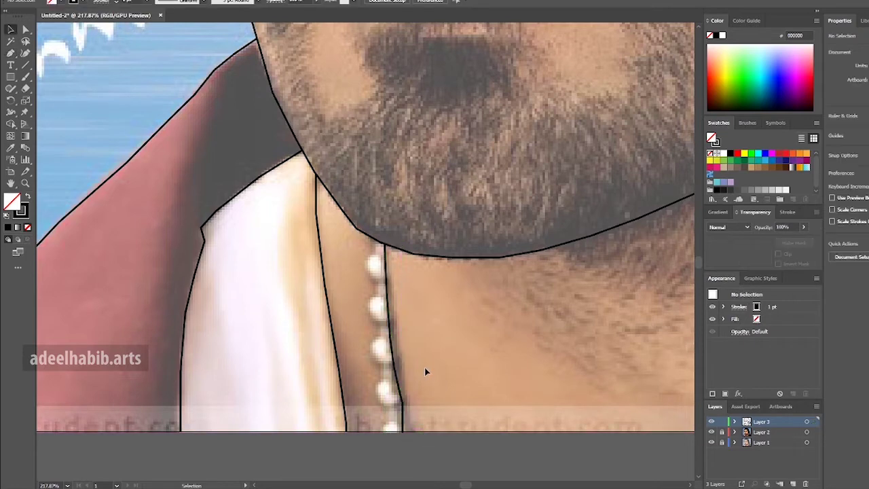
pyautogui.click(374, 240)
pyautogui.click(365, 262)
pyautogui.click(374, 274)
pyautogui.click(372, 293)
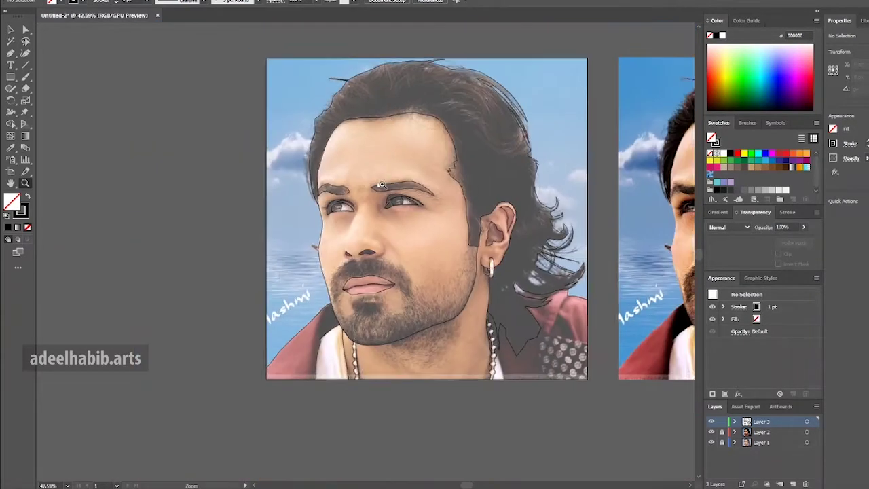
pyautogui.click(711, 442)
pyautogui.click(711, 442)
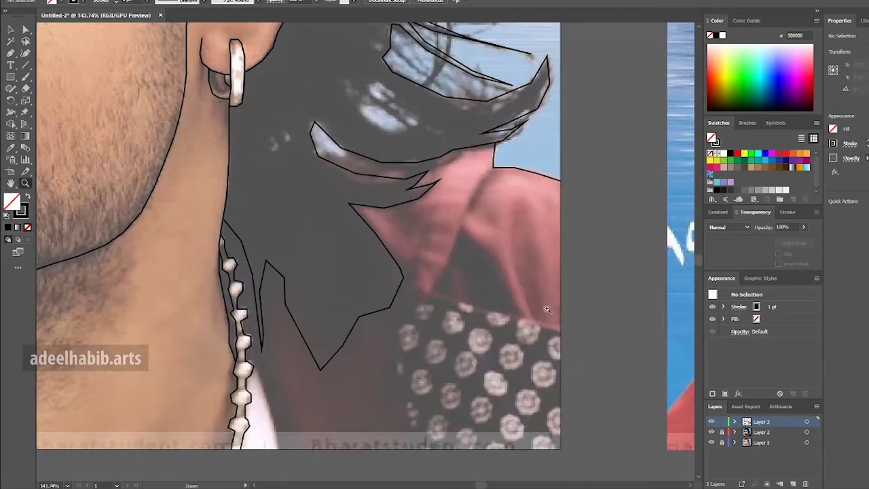
pyautogui.click(560, 330)
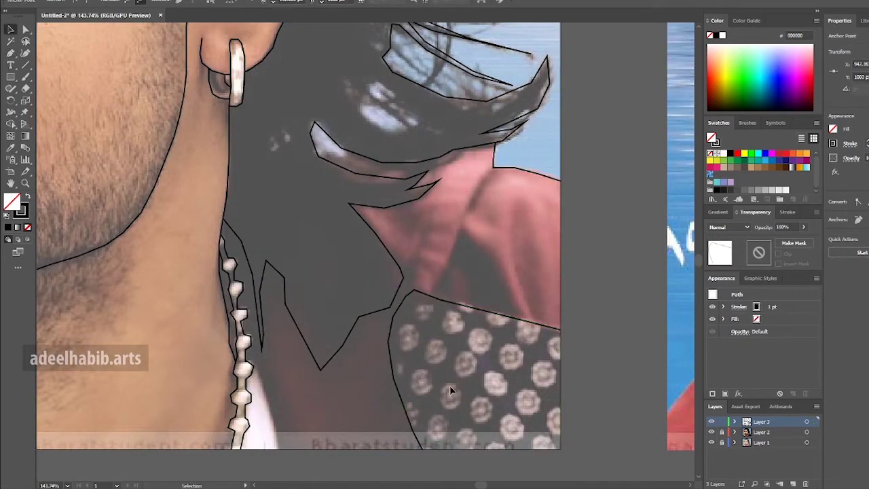
pyautogui.click(468, 272)
# Zoom onto the ear and draw the inner-ear fold shape
pyautogui.hscroll(-5, 526, 145)
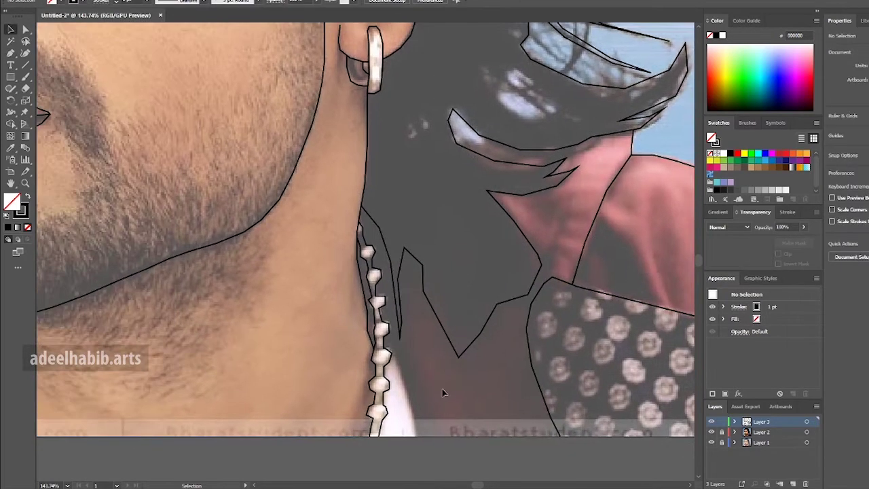
pyautogui.press('z')
pyautogui.moveTo(446, 369); pyautogui.dragTo(395, 336)
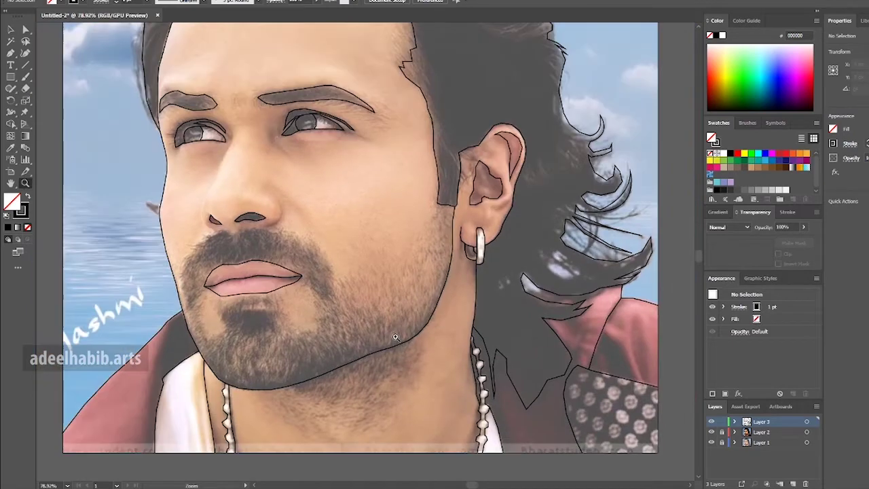
pyautogui.moveTo(506, 193)
pyautogui.mouseDown()
pyautogui.moveTo(557, 193)
pyautogui.moveTo(466, 228)
pyautogui.mouseUp()
pyautogui.press('p')
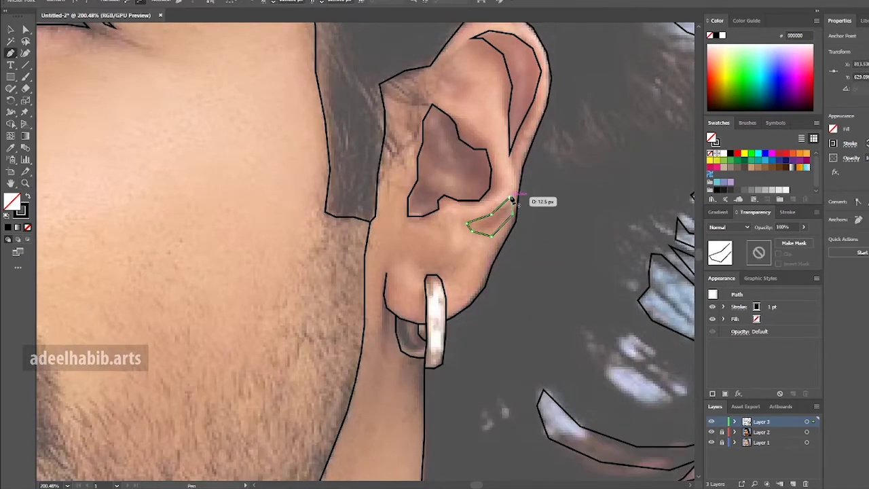
pyautogui.press('z')
# Zoom on the nose and draw a closed crease shape beside the nostril
pyautogui.moveTo(512, 199)
pyautogui.mouseDown()
pyautogui.moveTo(440, 229)
pyautogui.moveTo(291, 181)
pyautogui.moveTo(375, 154)
pyautogui.mouseUp()
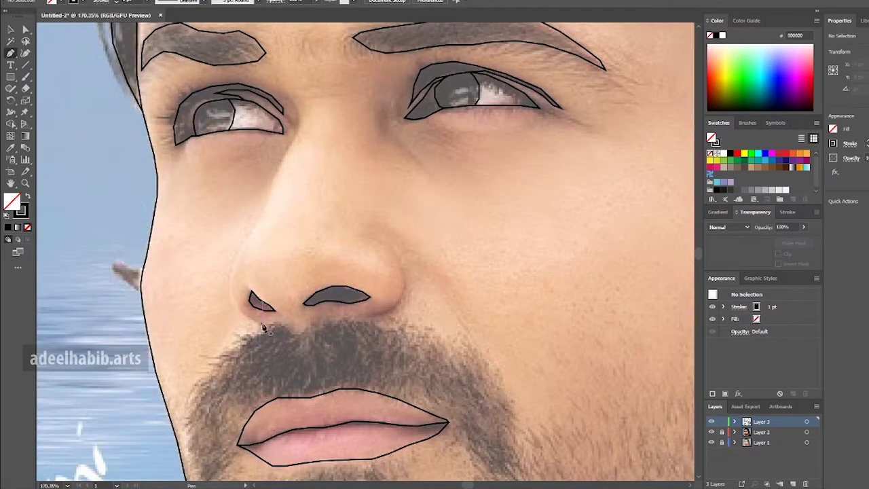
pyautogui.moveTo(321, 303); pyautogui.dragTo(420, 306)
pyautogui.click(456, 235)
pyautogui.click(462, 265)
pyautogui.click(457, 292)
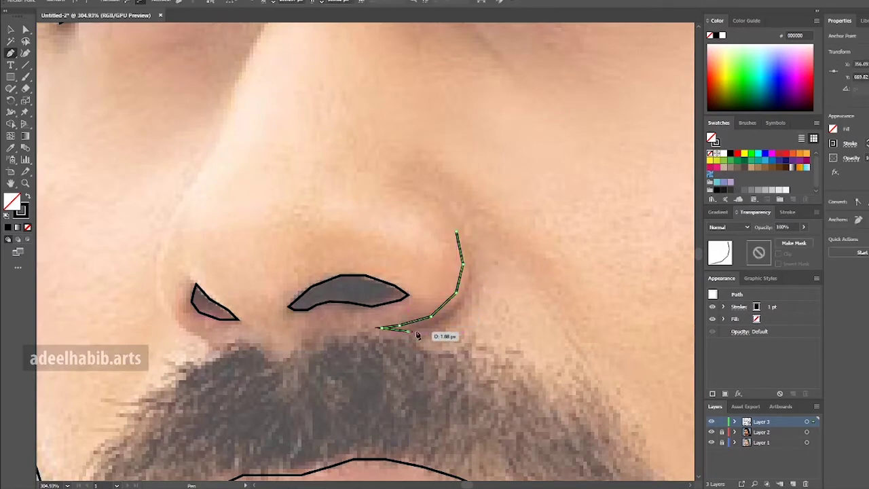
pyautogui.click(457, 234)
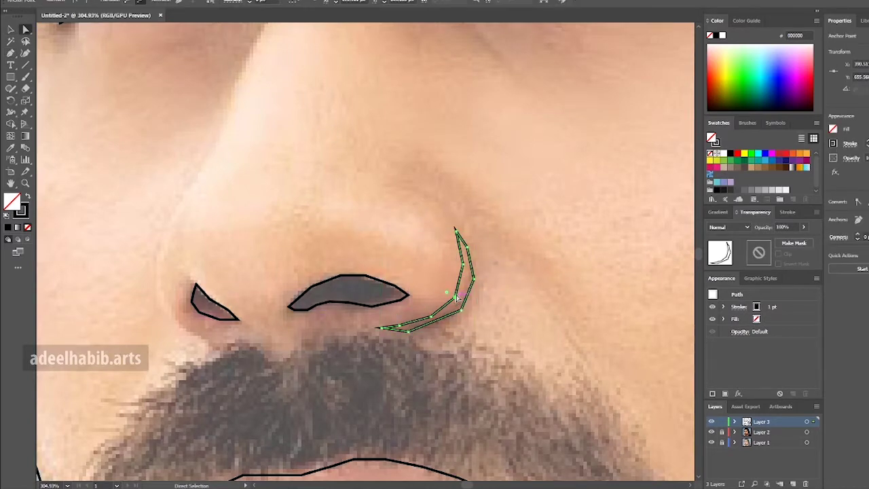
# Outline the chin beard patch under the lower lip as a closed shape
pyautogui.press('z')
pyautogui.moveTo(380, 335)
pyautogui.mouseDown()
pyautogui.moveTo(262, 335)
pyautogui.moveTo(296, 241)
pyautogui.mouseUp()
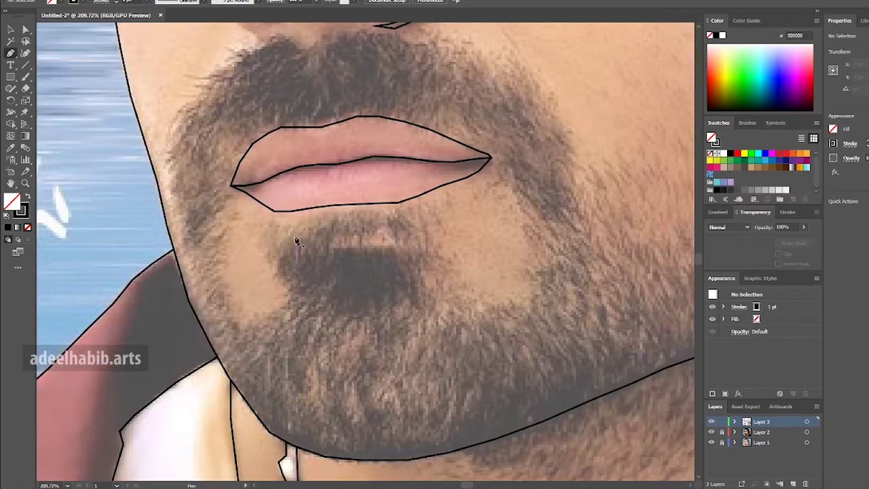
pyautogui.click(296, 233)
pyautogui.click(279, 246)
pyautogui.click(276, 261)
pyautogui.click(280, 277)
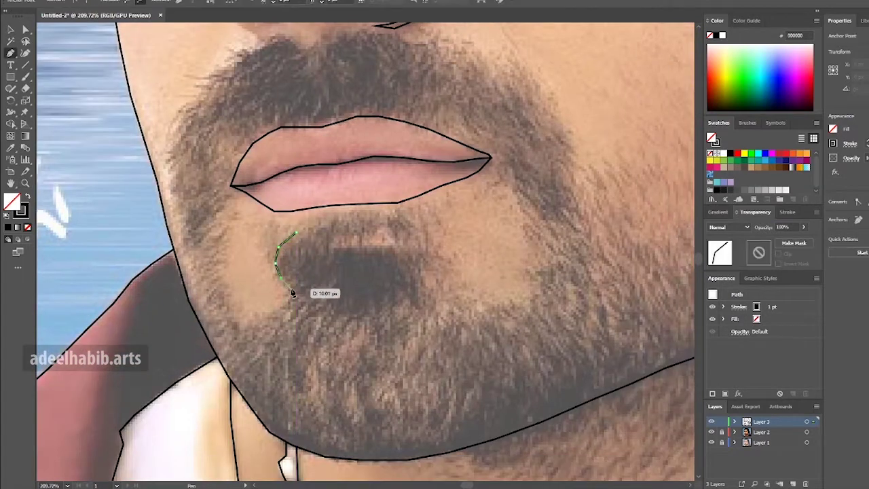
pyautogui.click(233, 190)
pyautogui.click(296, 234)
pyautogui.click(316, 224)
pyautogui.moveTo(428, 288); pyautogui.dragTo(442, 303)
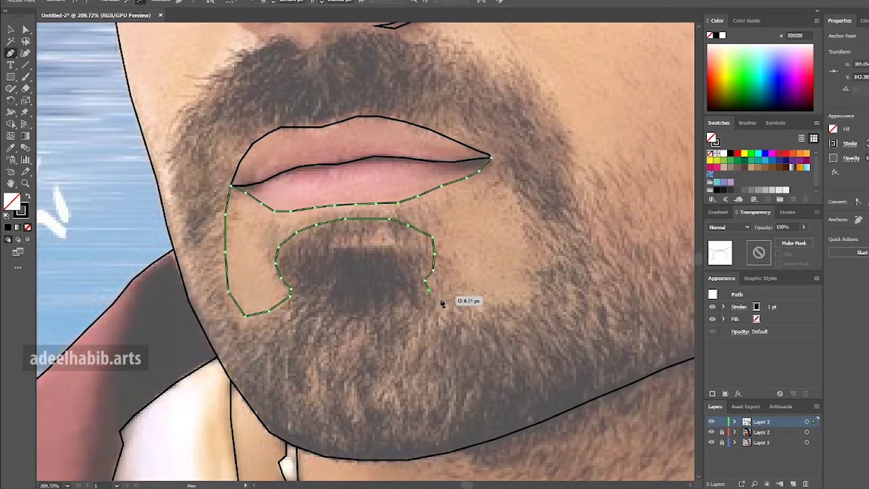
pyautogui.click(490, 157)
pyautogui.keyDown('ctrl'); pyautogui.click(484, 179); pyautogui.keyUp('ctrl')
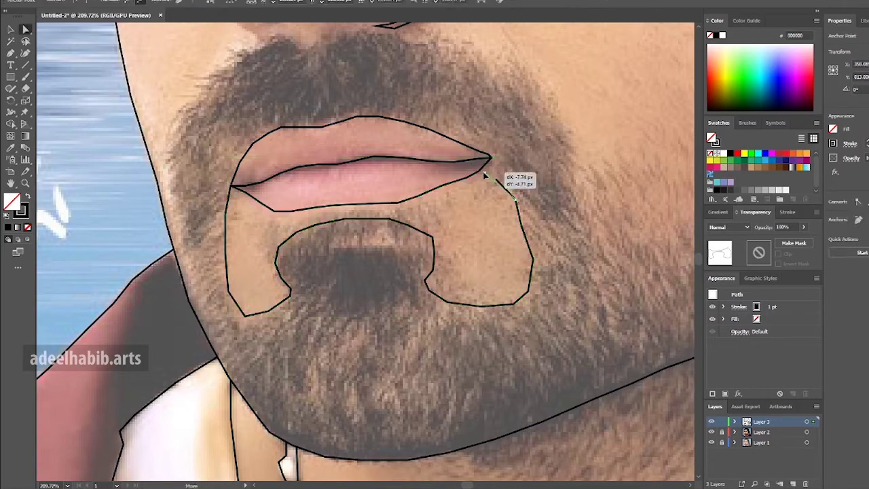
# Trace the outer beard edge from above the lip down to the jaw
pyautogui.scroll(-5, 334, 200)
pyautogui.scroll(4, 333, 200)
pyautogui.moveTo(319, 188); pyautogui.dragTo(263, 223)
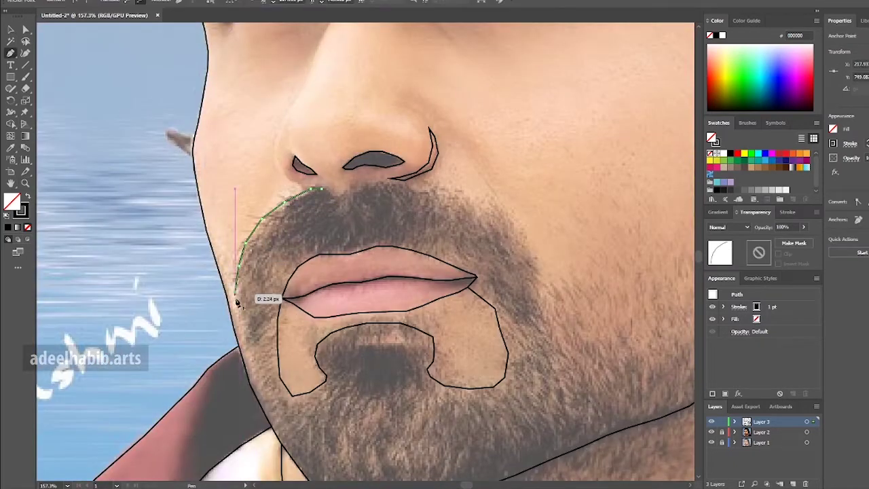
pyautogui.hscroll(5, 270, 296)
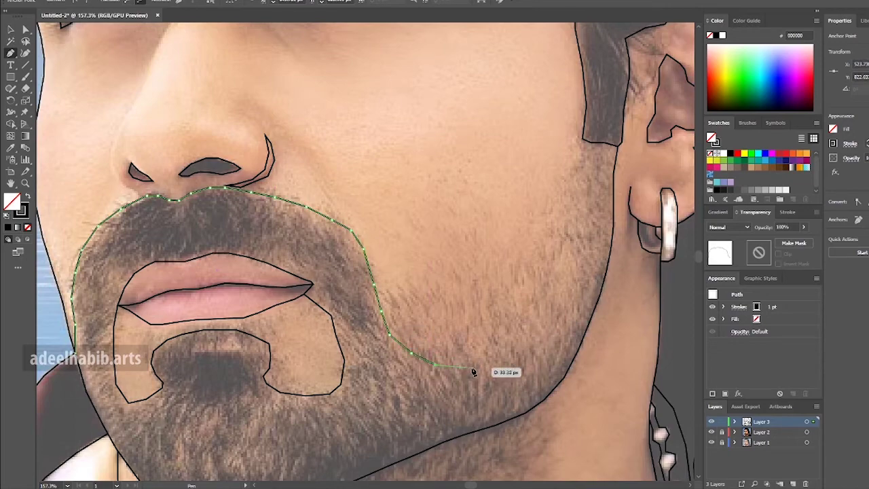
pyautogui.keyDown('ctrl'); pyautogui.click(606, 270); pyautogui.keyUp('ctrl')
pyautogui.scroll(-3, 385, 289)
pyautogui.scroll(-2, 385, 289)
# Check outlines with Ctrl+Y, then draw the shadow shape along the nose bridge by the eye
pyautogui.hotkey('ctrl', 'y')
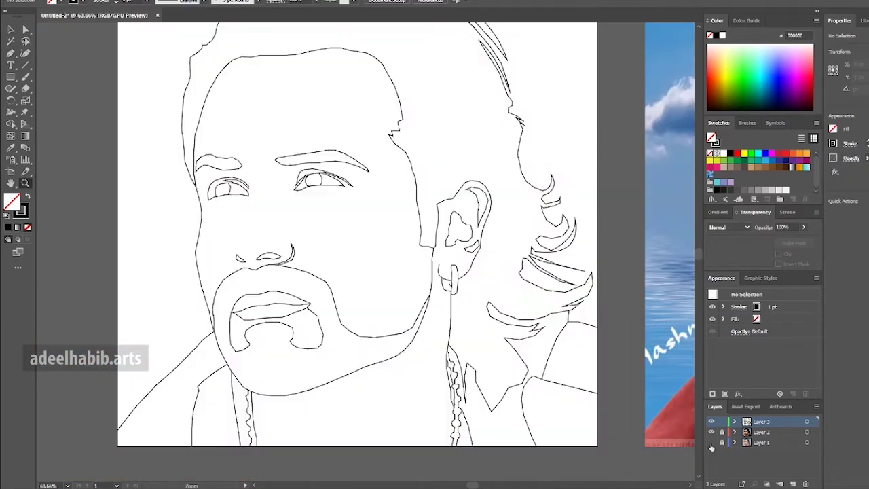
pyautogui.hotkey('ctrl', 'y')
pyautogui.scroll(5, 228, 203)
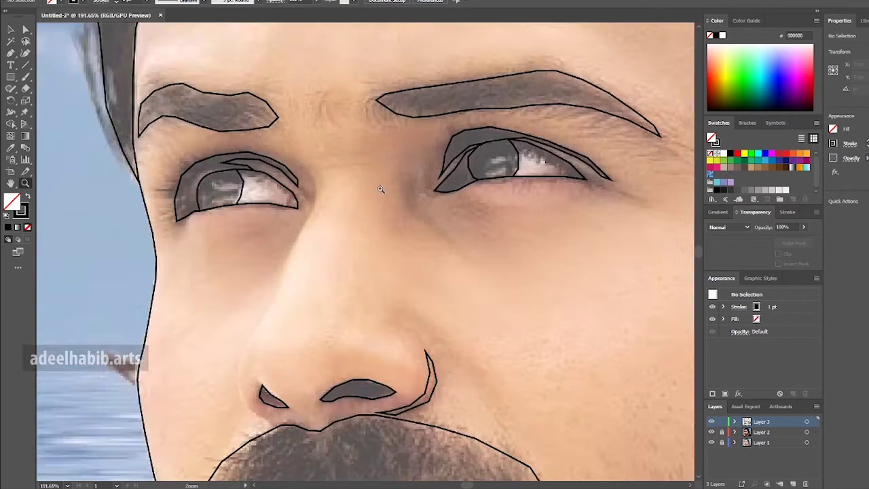
pyautogui.scroll(3, 453, 163)
pyautogui.press('p')
pyautogui.click(471, 144)
pyautogui.moveTo(468, 177); pyautogui.dragTo(471, 182)
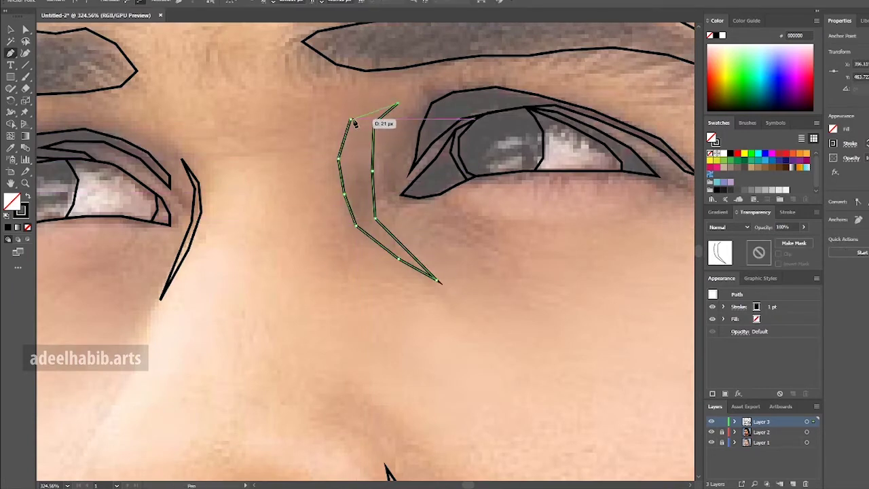
pyautogui.click(354, 122)
# Adjust points with Direct Selection to shape curved highlight outlines inside the hair
pyautogui.press('a')
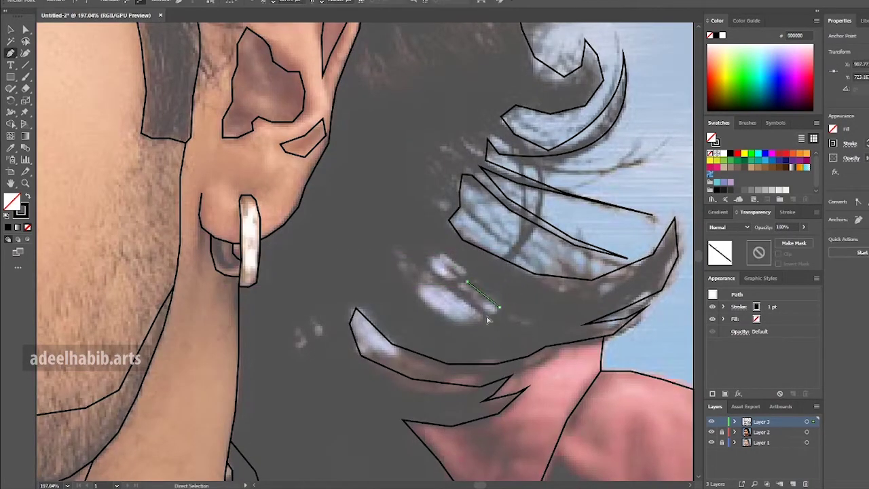
pyautogui.moveTo(421, 282); pyautogui.dragTo(421, 288)
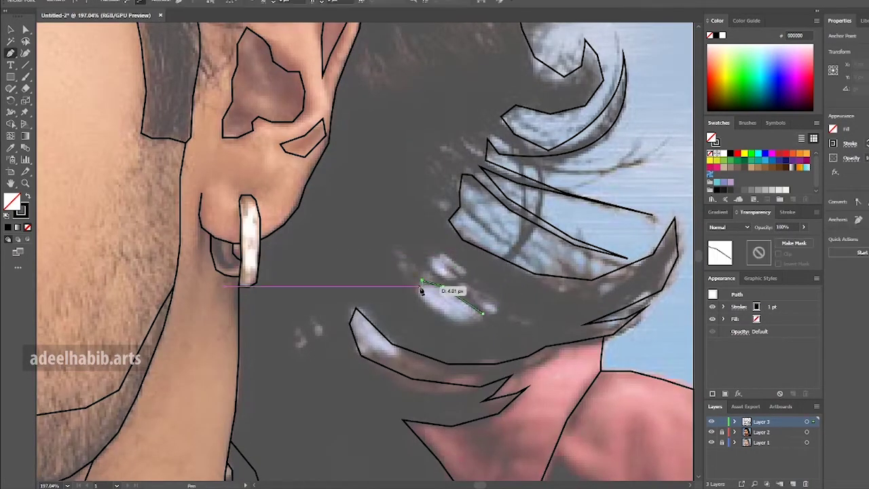
pyautogui.moveTo(483, 319); pyautogui.dragTo(475, 306)
pyautogui.scroll(2, 509, 289)
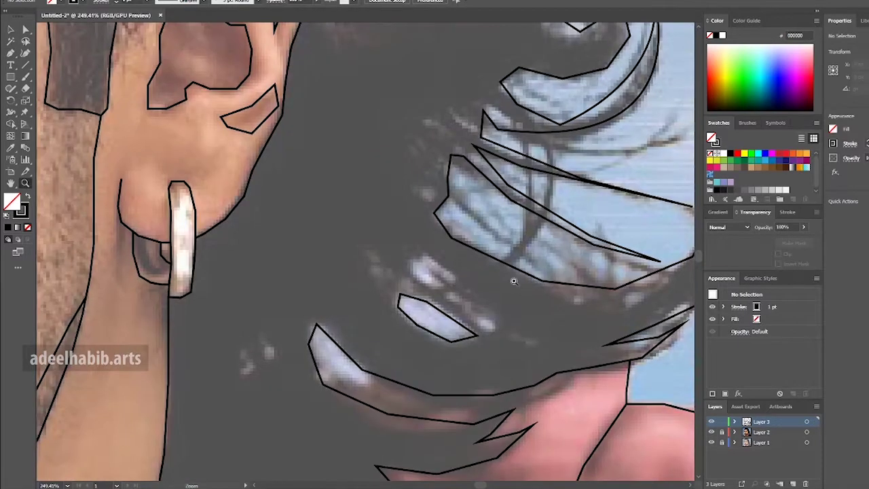
pyautogui.moveTo(405, 254); pyautogui.dragTo(409, 263)
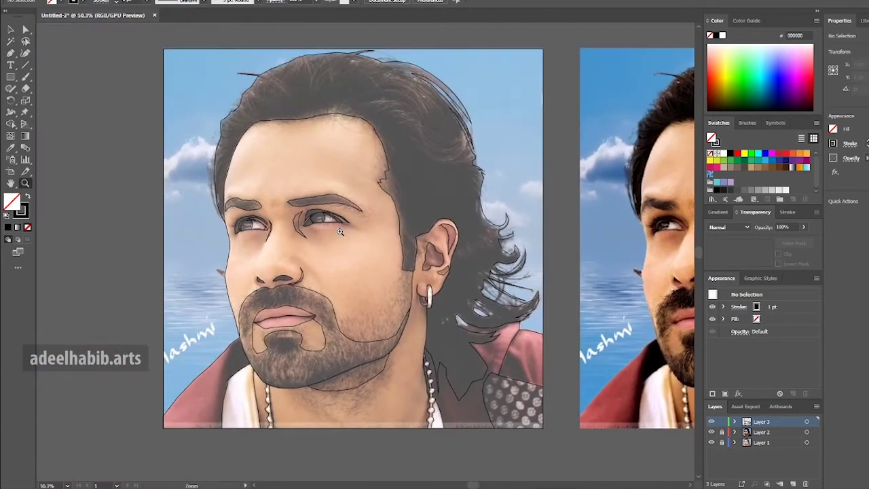
# Duplicate the outline layer, select the line-art group, and convert it to a Live Paint group
pyautogui.scroll(-2, 340, 231)
pyautogui.press('v')
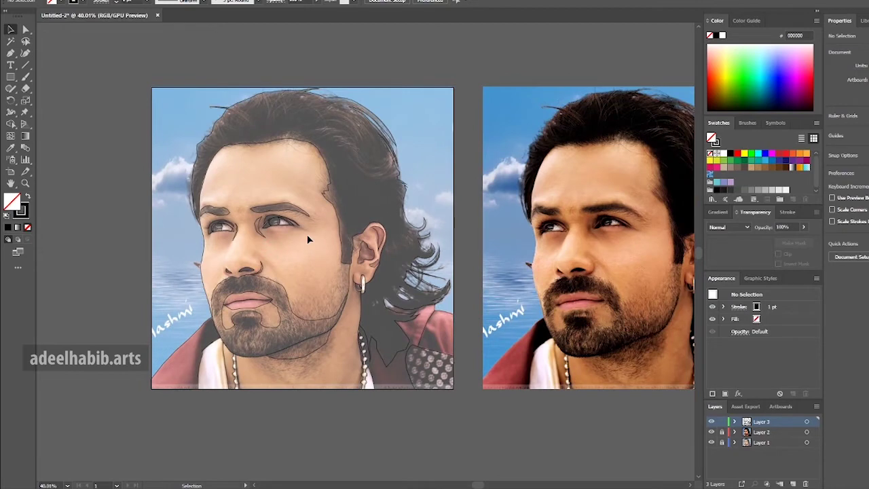
pyautogui.click(793, 483)
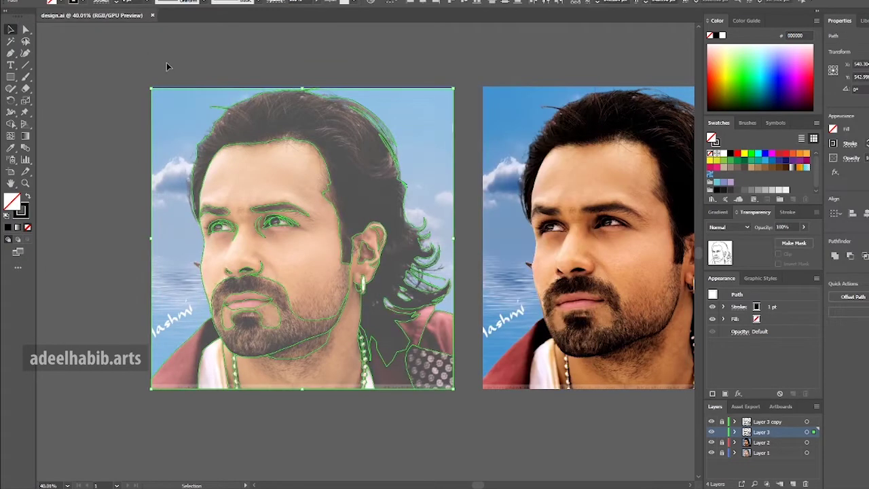
pyautogui.click(152, 108)
pyautogui.click(88, 1)
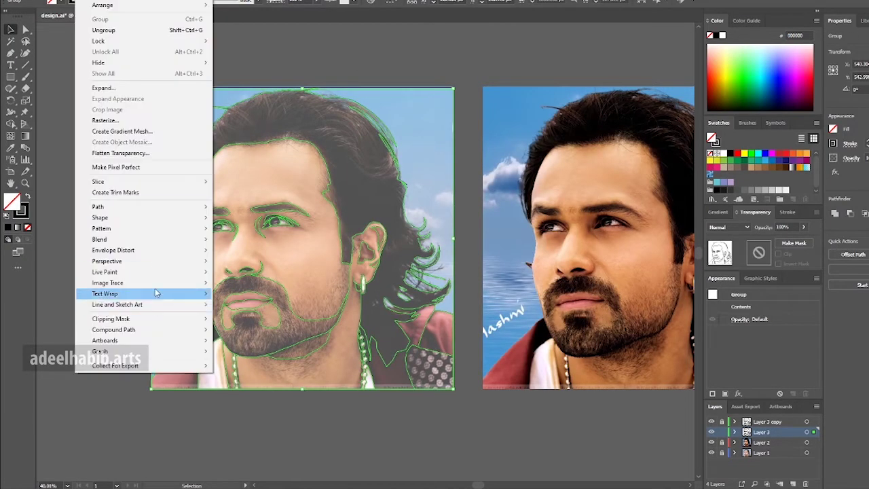
pyautogui.click(232, 270)
pyautogui.press('k')
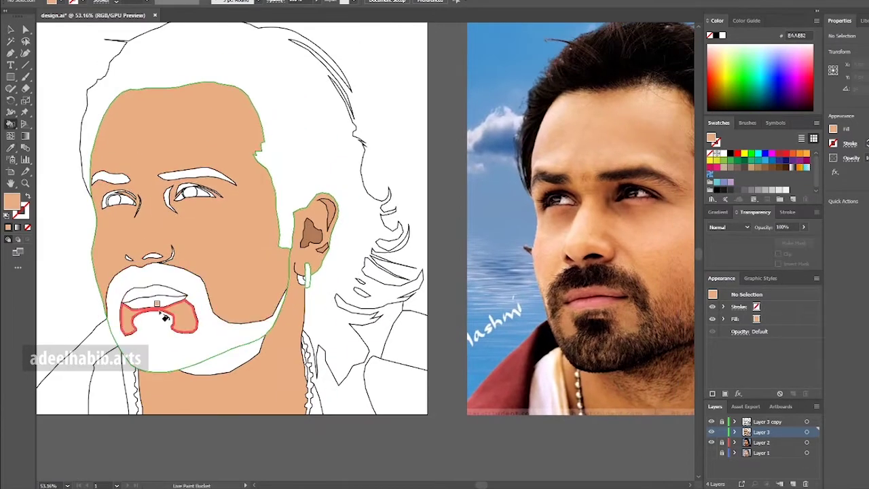
# Sample the pink lip colour from the photo and fill the beard and hair regions black
pyautogui.press('i')
pyautogui.click(595, 297)
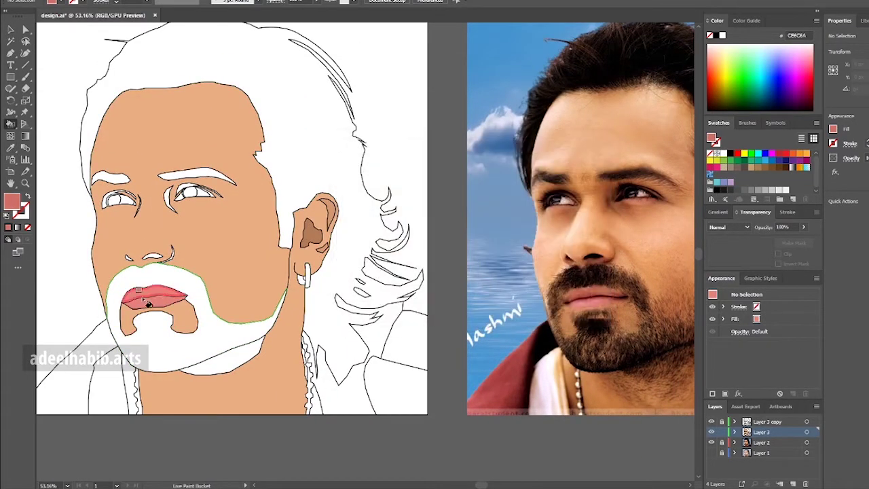
pyautogui.click(198, 341)
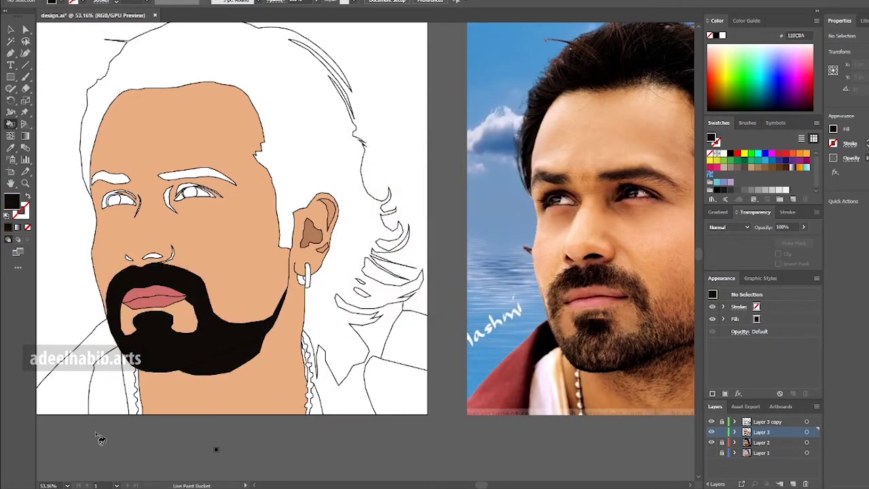
pyautogui.click(278, 129)
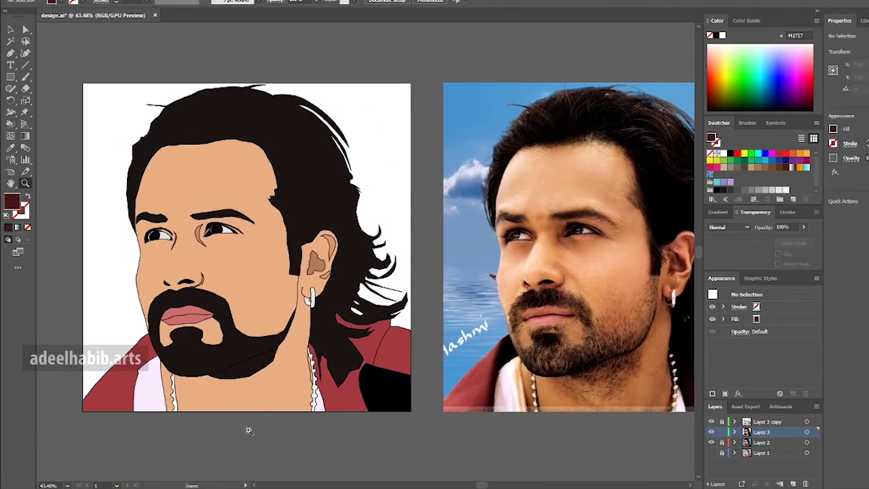
pyautogui.moveTo(249, 431); pyautogui.dragTo(184, 430)
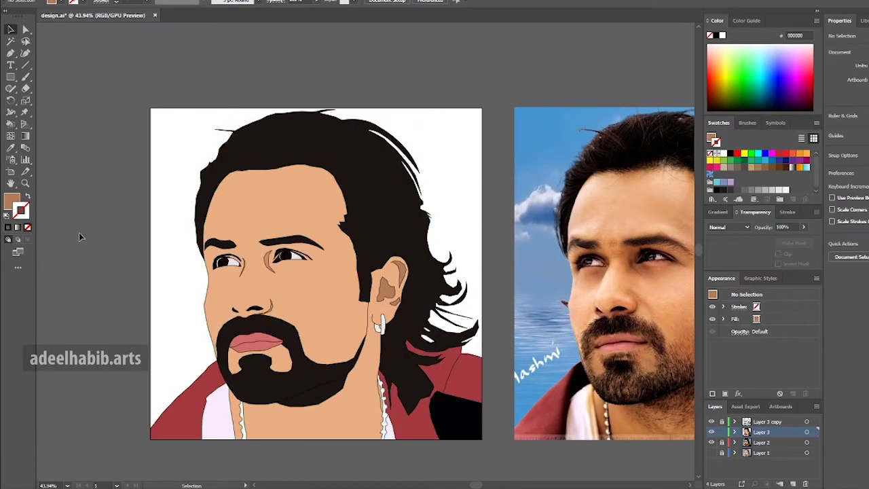
# Switch to the stroke colour, deselect, then zoom on the eye and sample the dark pupil colour
pyautogui.press('x')
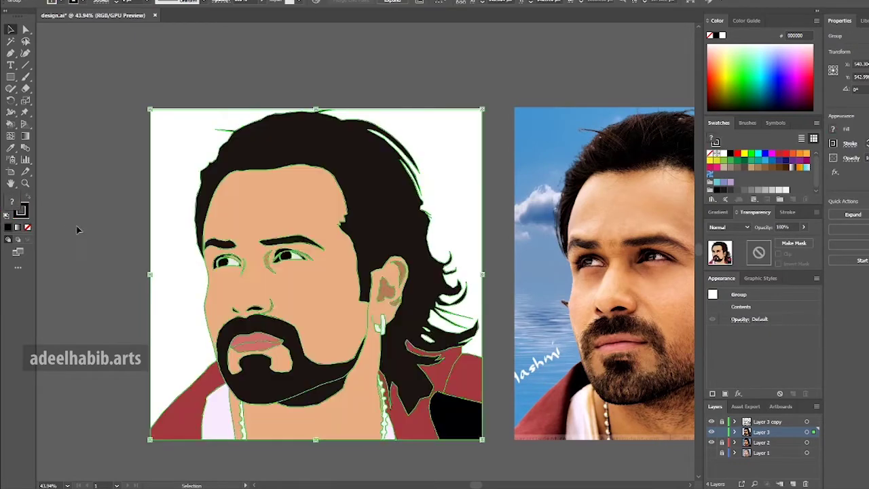
pyautogui.click(293, 454)
pyautogui.moveTo(293, 450); pyautogui.dragTo(277, 419)
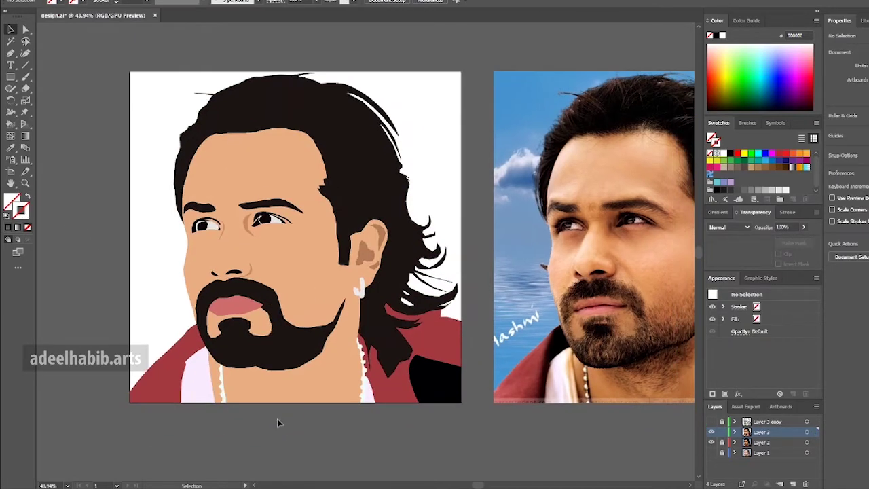
pyautogui.moveTo(249, 217); pyautogui.dragTo(305, 239)
pyautogui.click(429, 235)
pyautogui.doubleClick(11, 201)
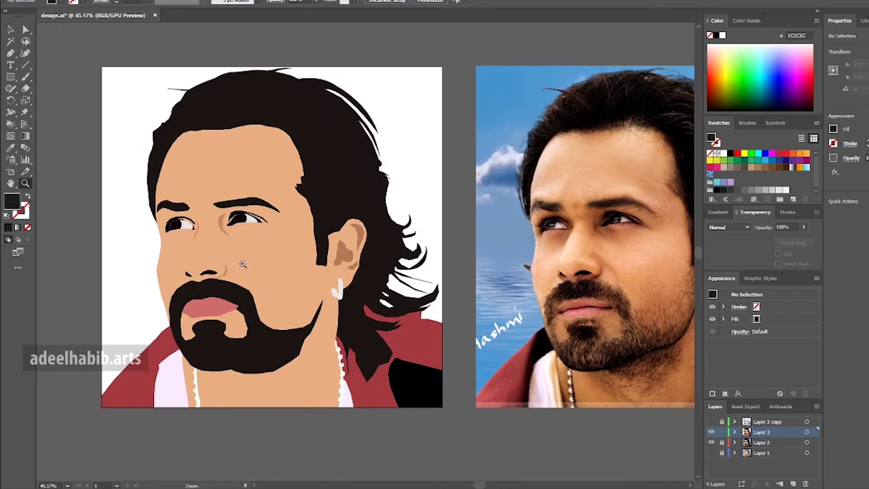
# Refill the earring with light grey #C9C9C9 using the Live Paint Bucket
pyautogui.moveTo(244, 265); pyautogui.dragTo(226, 304)
pyautogui.moveTo(228, 363); pyautogui.dragTo(295, 365)
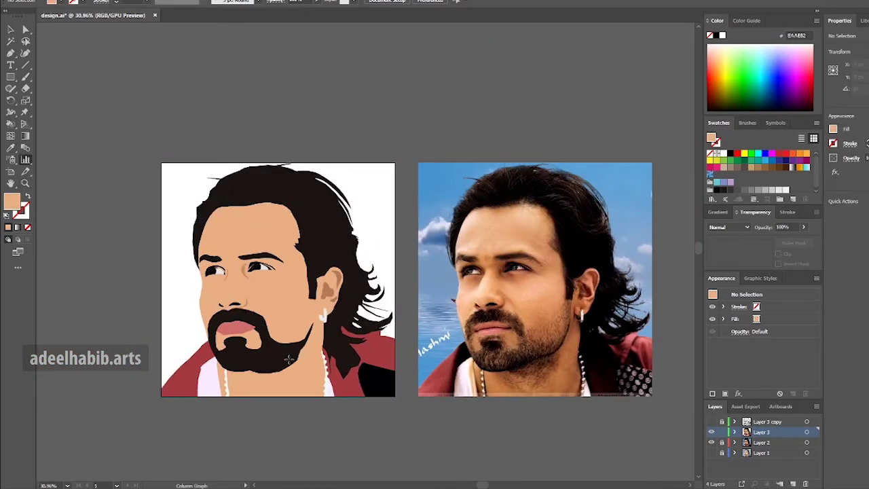
pyautogui.press('k')
pyautogui.hscroll(1, 294, 425)
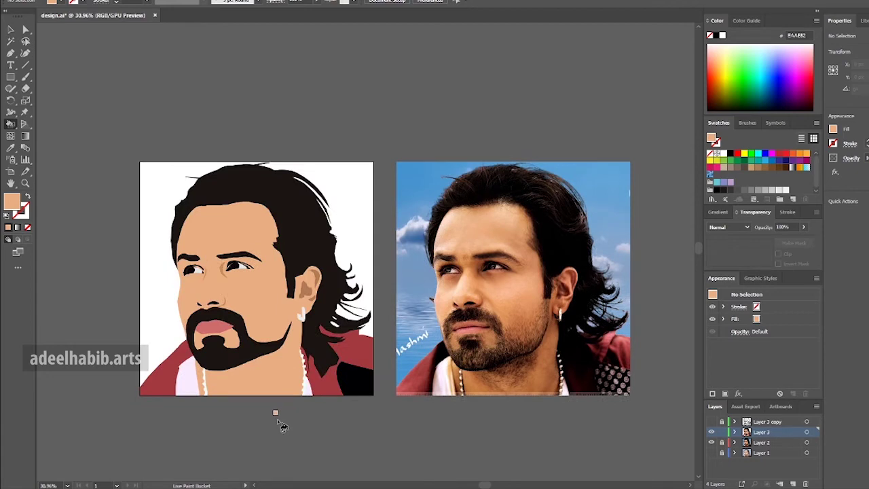
pyautogui.scroll(5, 279, 424)
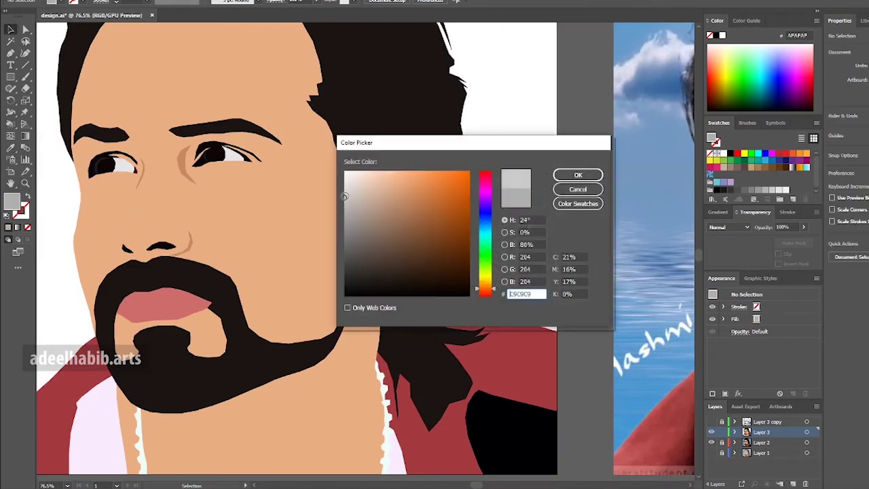
pyautogui.scroll(-3, 353, 309)
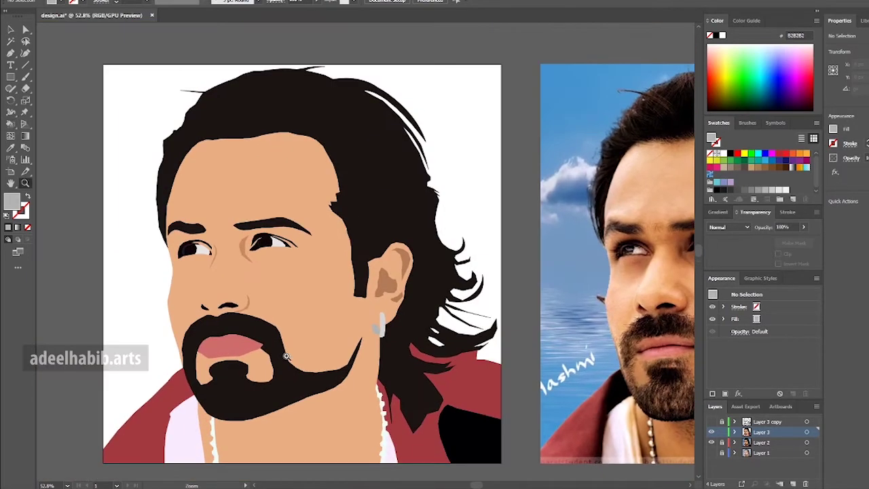
pyautogui.moveTo(285, 356); pyautogui.dragTo(256, 346)
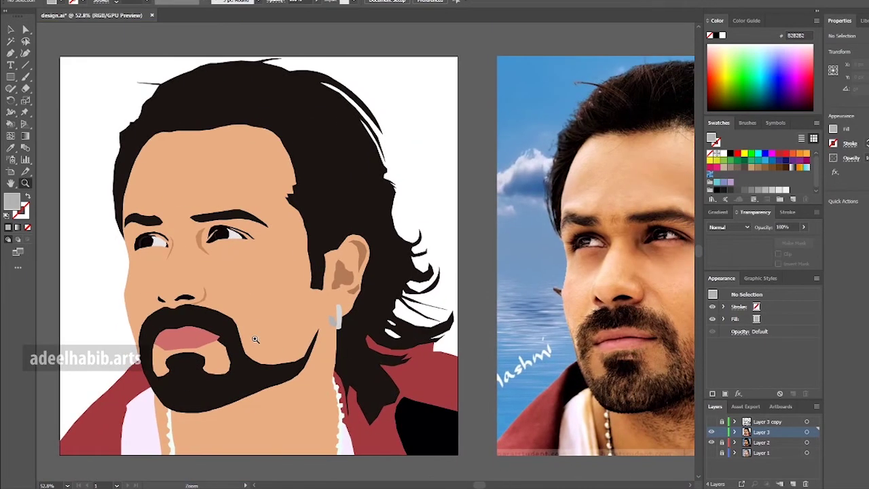
# Show the outline copy layer and trace the lip line from the left to the right corner
pyautogui.click(711, 421)
pyautogui.moveTo(150, 323); pyautogui.dragTo(243, 383)
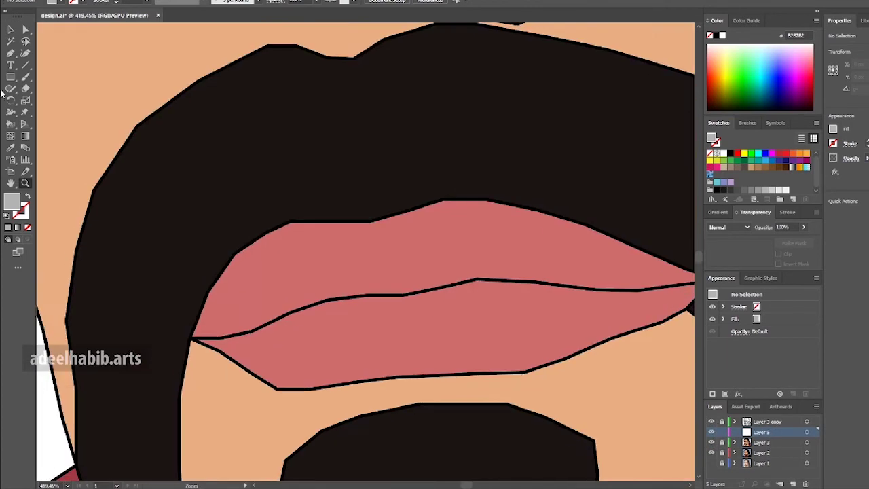
pyautogui.click(192, 338)
pyautogui.click(228, 336)
pyautogui.click(278, 319)
pyautogui.click(309, 307)
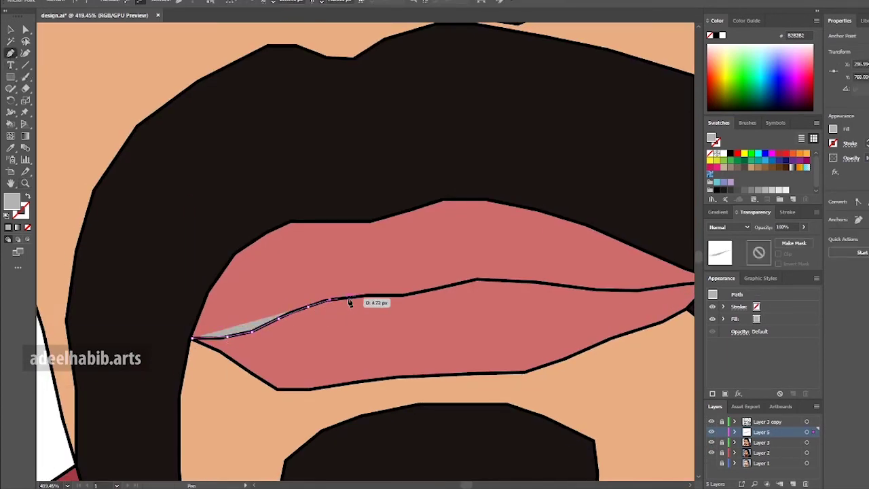
pyautogui.click(366, 295)
pyautogui.click(390, 296)
pyautogui.click(410, 294)
pyautogui.click(478, 279)
pyautogui.click(540, 282)
pyautogui.click(608, 290)
pyautogui.click(665, 286)
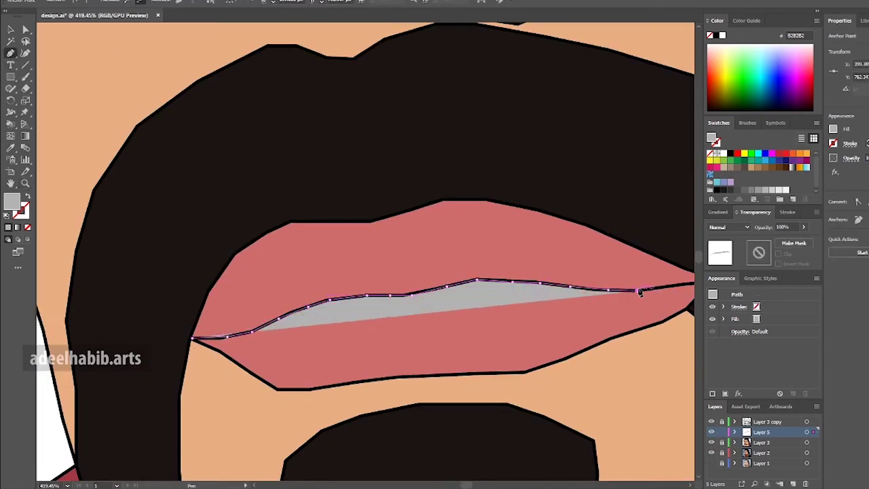
pyautogui.hscroll(3, 580, 280)
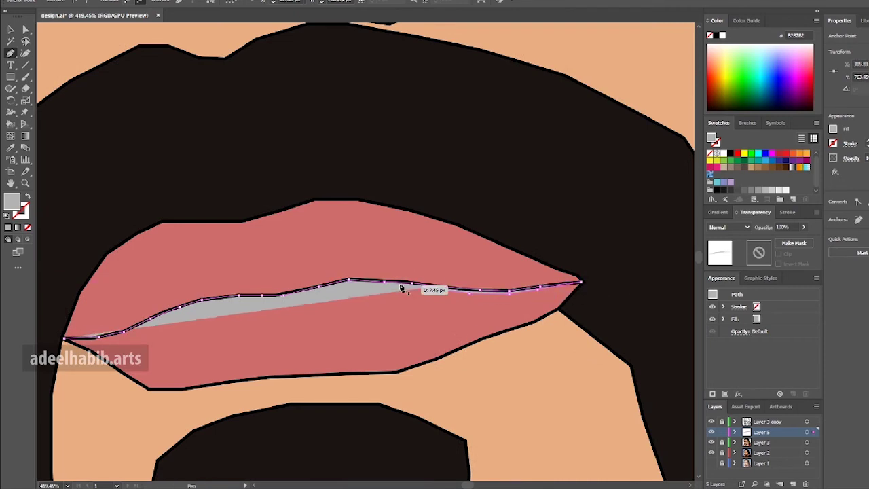
# Trace back along the lower lip edge and close the lip-line shape at the left corner
pyautogui.click(326, 289)
pyautogui.click(270, 298)
pyautogui.click(239, 298)
pyautogui.click(196, 305)
pyautogui.click(163, 316)
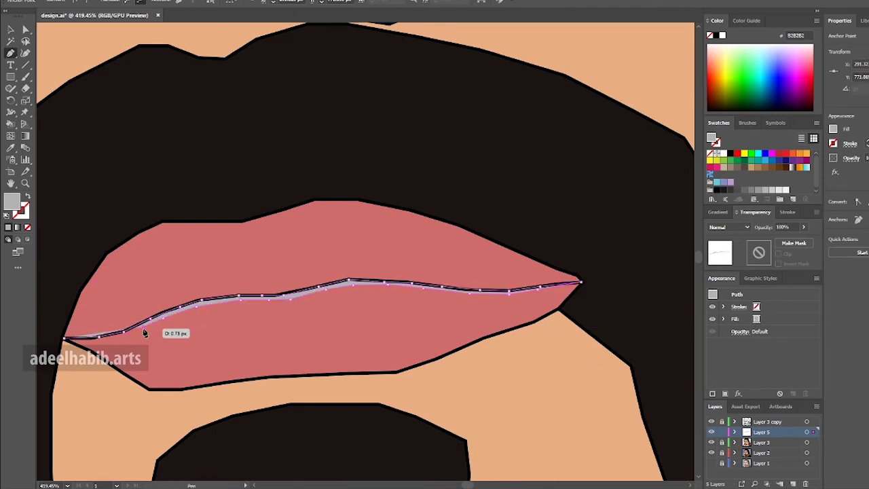
pyautogui.click(109, 336)
pyautogui.click(65, 337)
# Fill the lip-line shape with black 000000 and adjust its left corner point
pyautogui.doubleClick(12, 202)
pyautogui.write('000000')
pyautogui.press('Return')
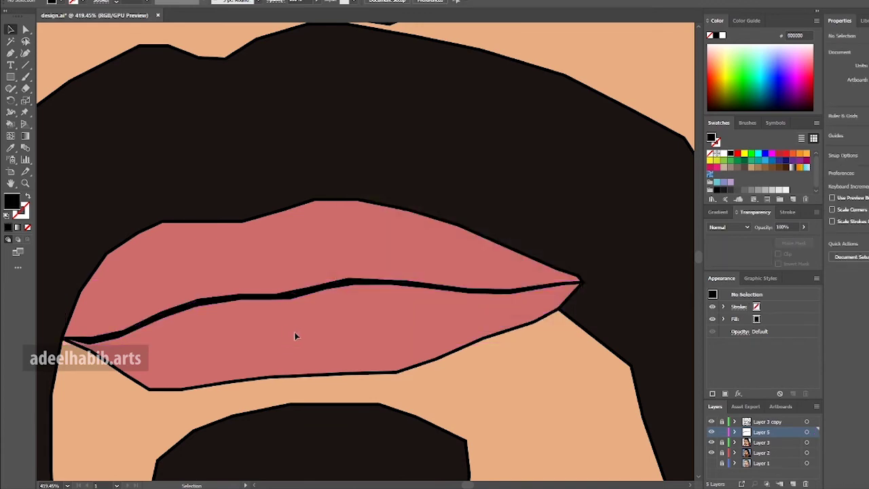
pyautogui.press('v')
pyautogui.click(329, 415)
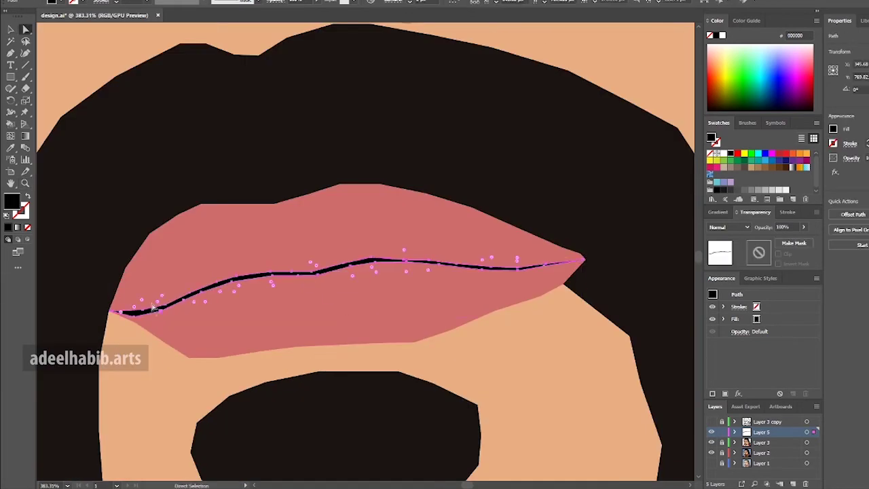
pyautogui.moveTo(109, 313); pyautogui.dragTo(108, 314)
pyautogui.click(583, 259)
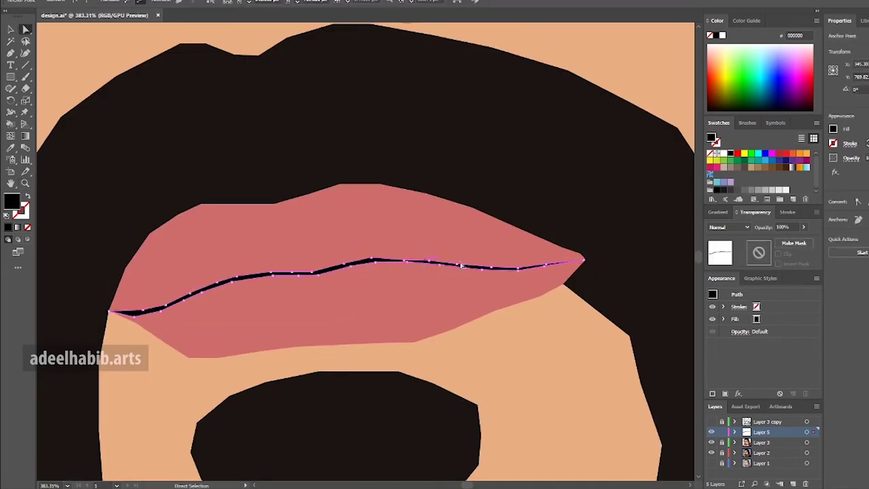
pyautogui.doubleClick(13, 201)
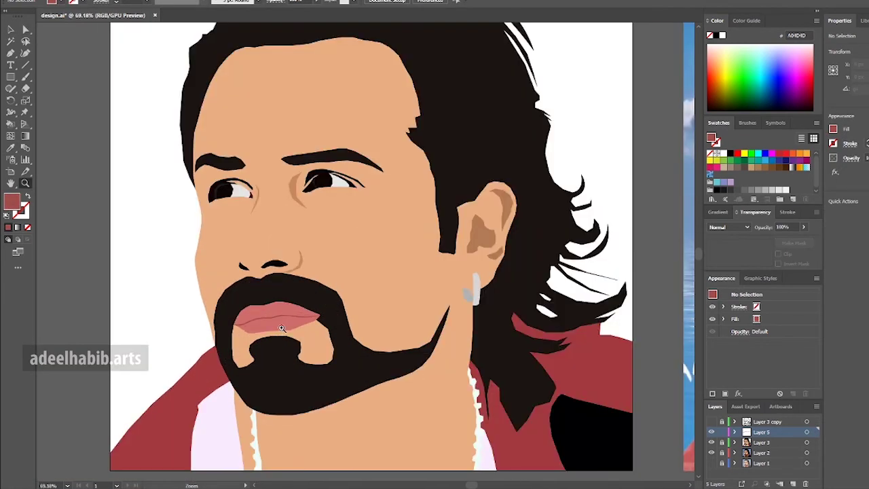
# Create the new 'shade' layer and zoom out to show the portrait beside the reference photo
pyautogui.click(791, 482)
pyautogui.write('shade')
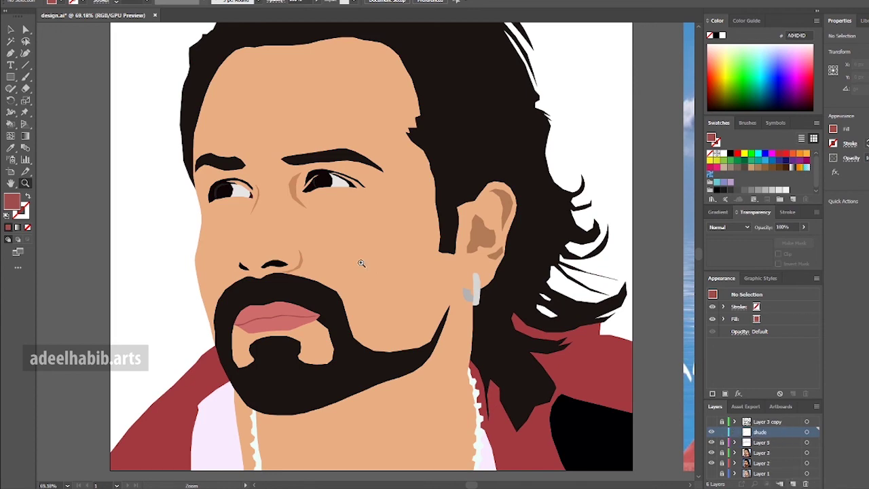
pyautogui.moveTo(361, 263); pyautogui.dragTo(241, 271)
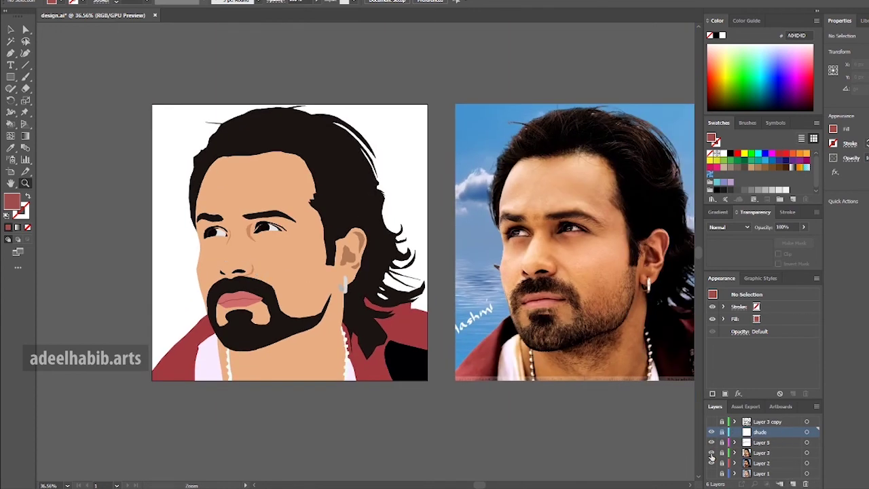